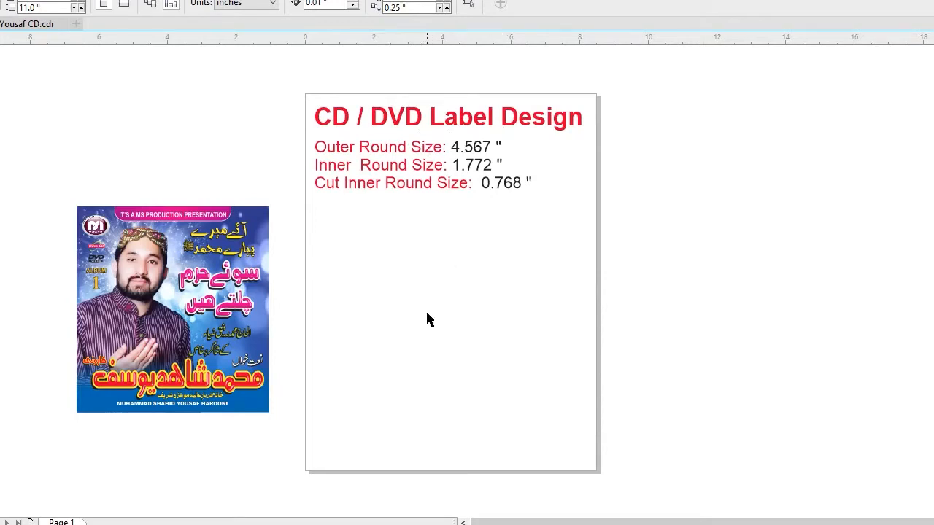
left_click_drag(39, 166, 292, 429)
key("z")
left_click_drag(59, 177, 334, 435)
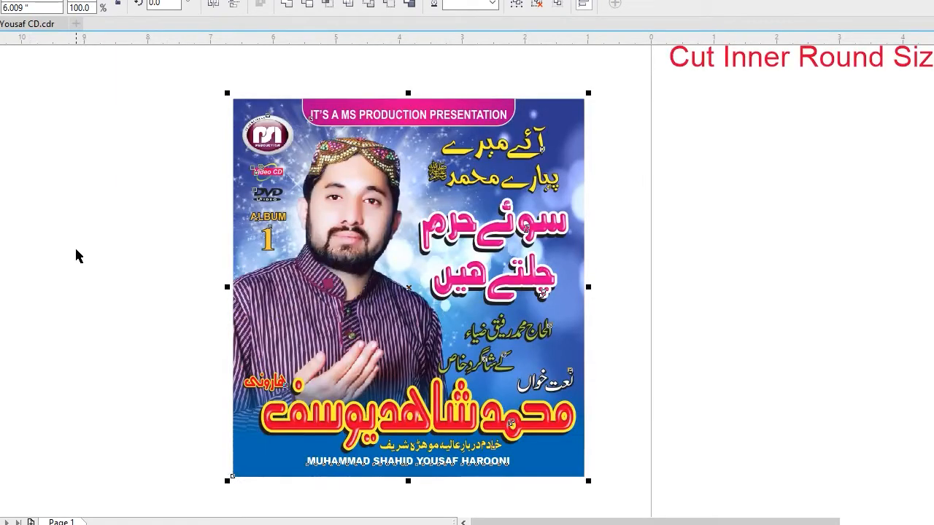
left_click(76, 256)
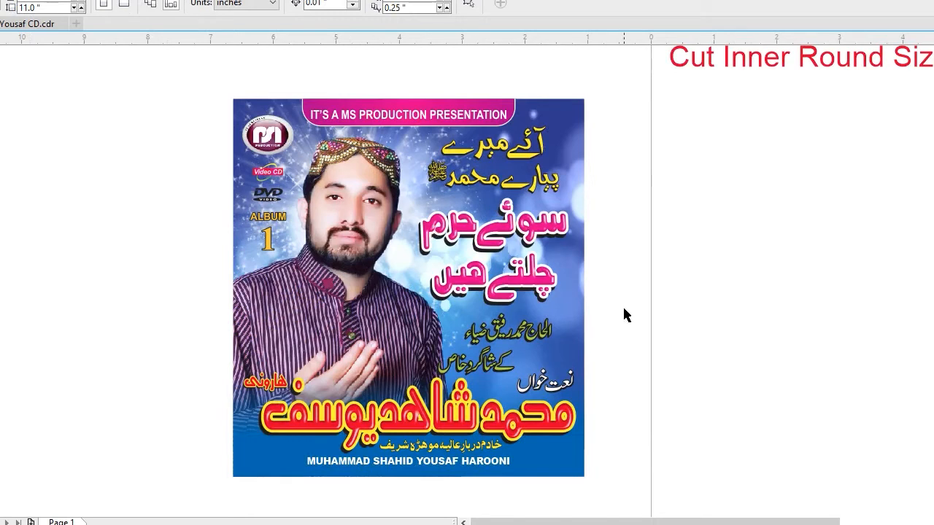
key("F4")
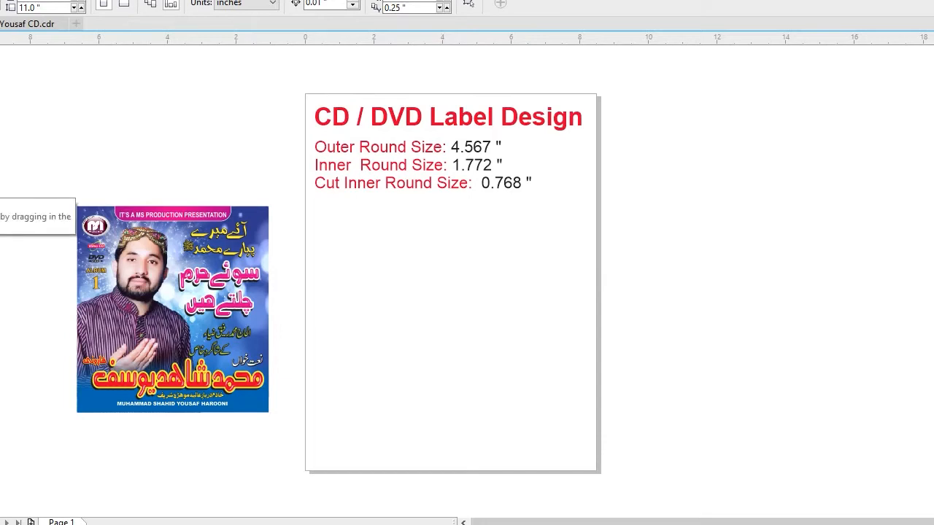
Draw a circle on the page below the size notes and set its diameter to 4.567 inches.
key("F7")
left_click_drag(368, 239, 528, 411)
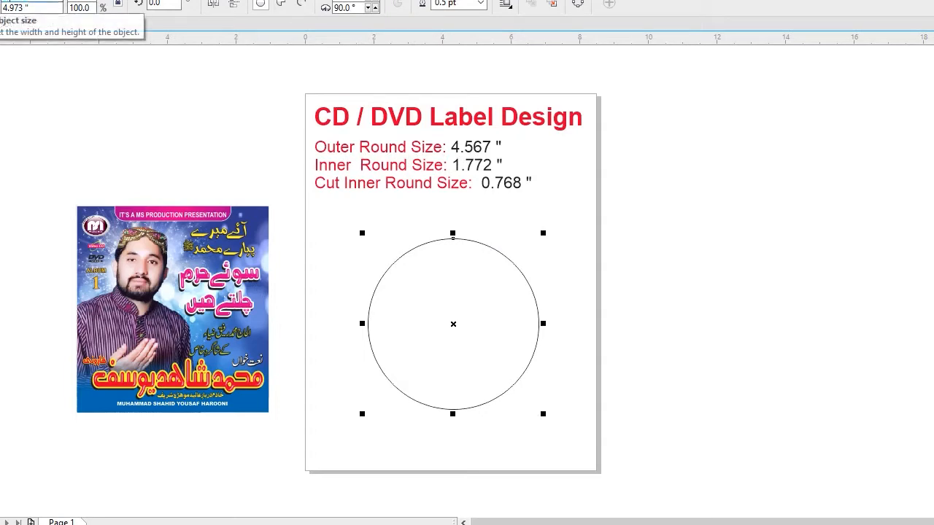
type("4.567")
key("Return")
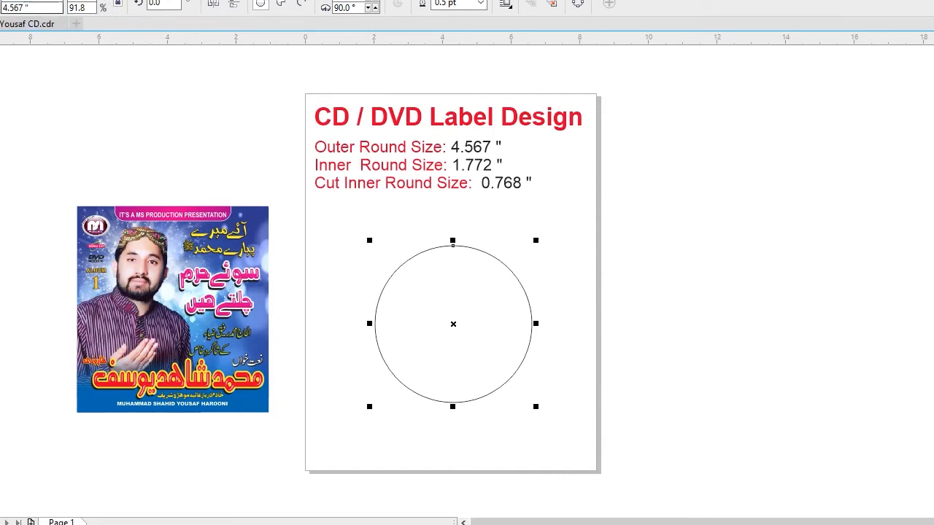
left_click(510, 256)
left_click(496, 258)
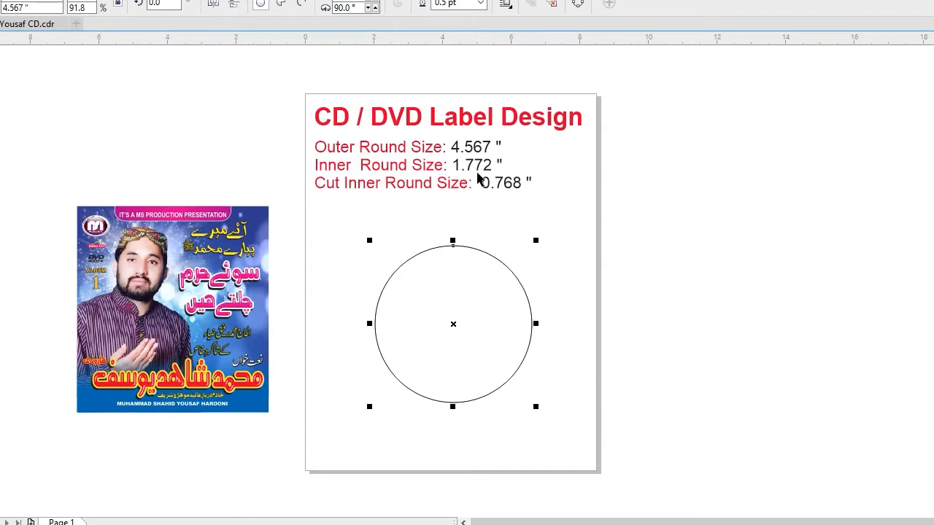
Make a concentric copy of the outer circle with a diameter of 1.772 inches.
double_click(21, 2)
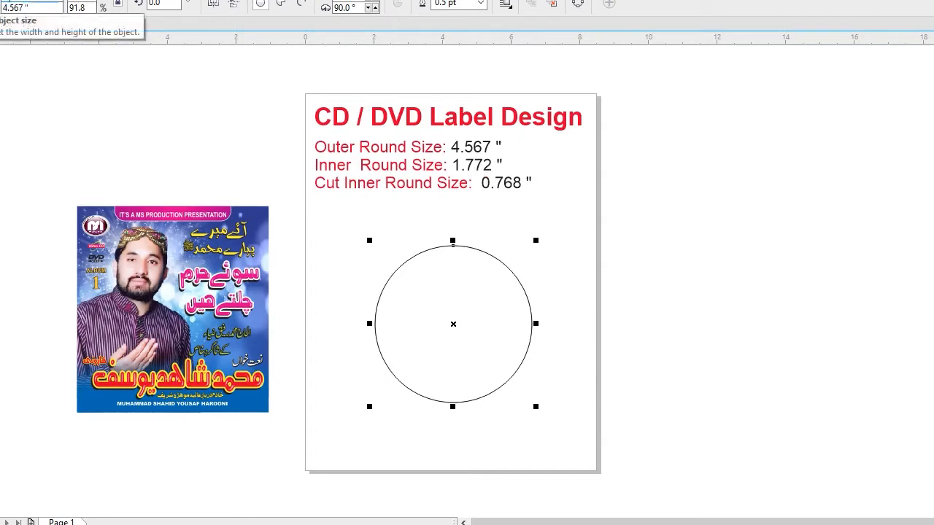
type("1.772")
key("Return")
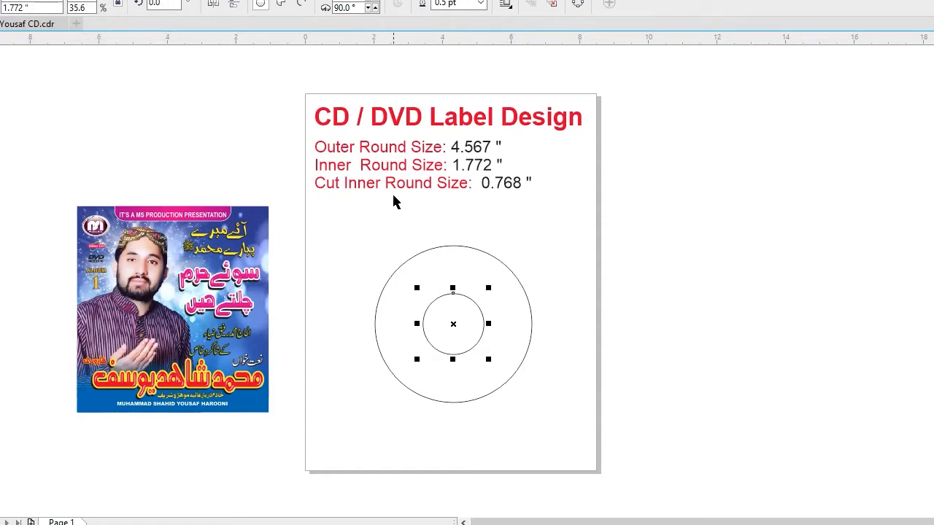
Add a third concentric circle with a diameter of 0.768 inches for the cut-out centre hole.
key("z")
left_click_drag(362, 223, 617, 416)
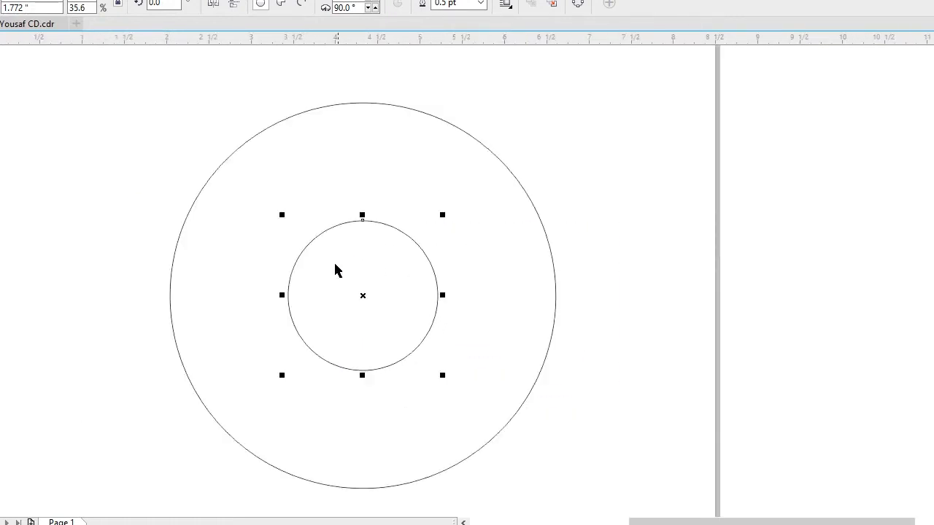
scroll(407, 327, "down", 2)
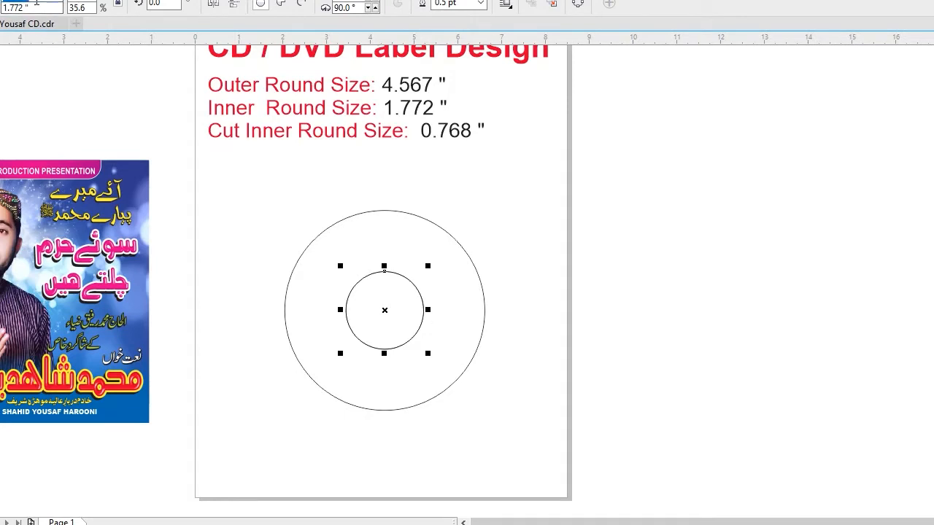
type("0.768")
key("Return")
Fill the smallest circle with black and the middle circle with white.
key("F2")
left_click_drag(279, 197, 604, 462)
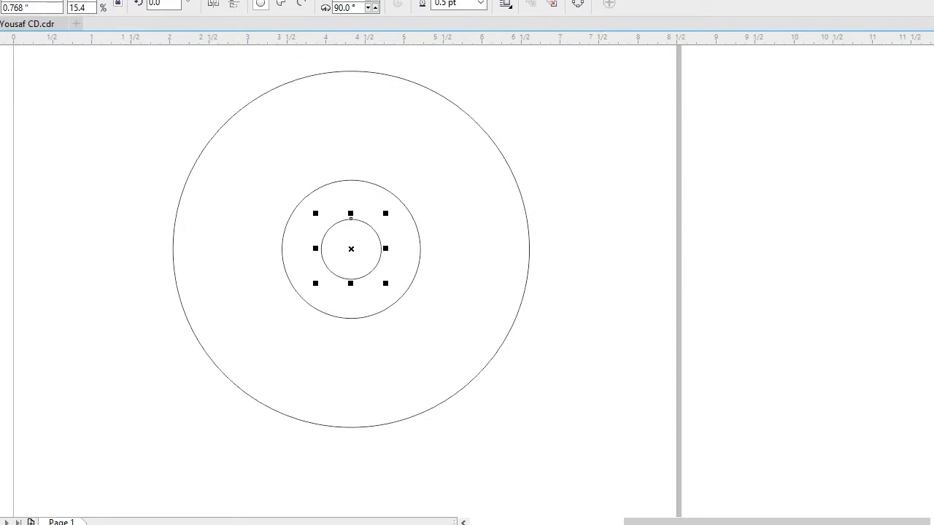
left_click(932, 95)
left_click(589, 176)
left_click(370, 184)
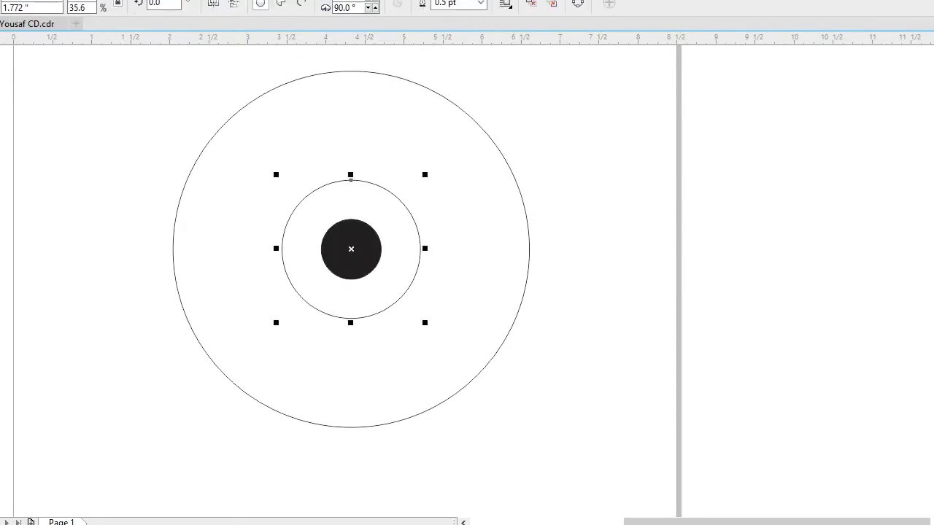
left_click(612, 192)
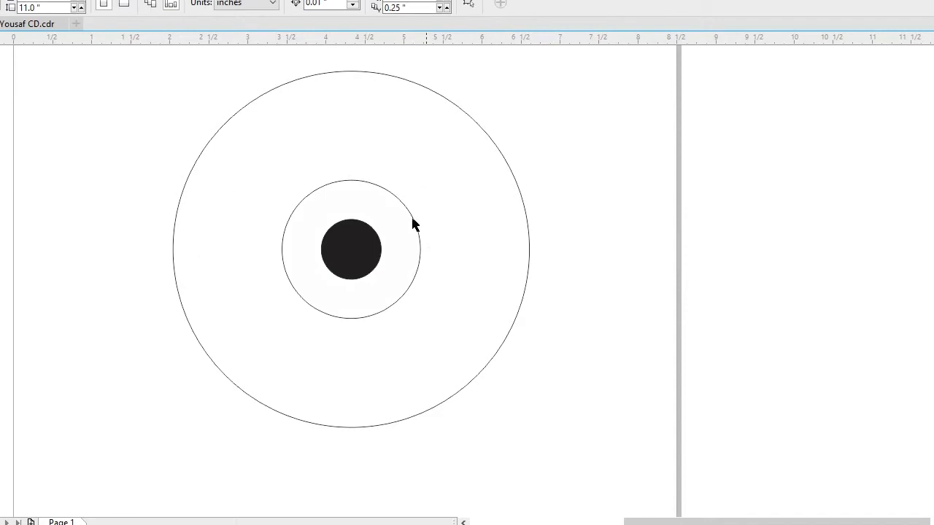
Inspect the cover artwork and the circles in wireframe view, and restore the full-colour display.
scroll(455, 276, "down", 2)
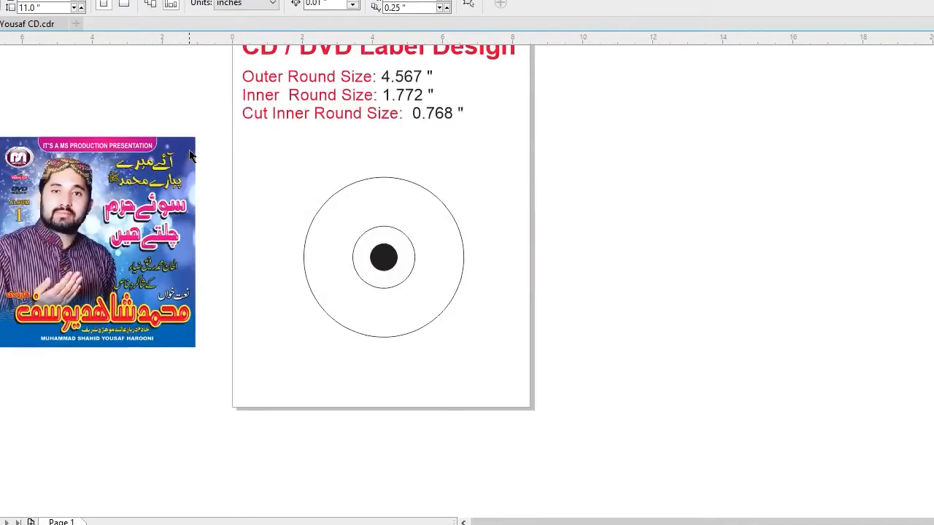
left_click_drag(4, 119, 669, 419)
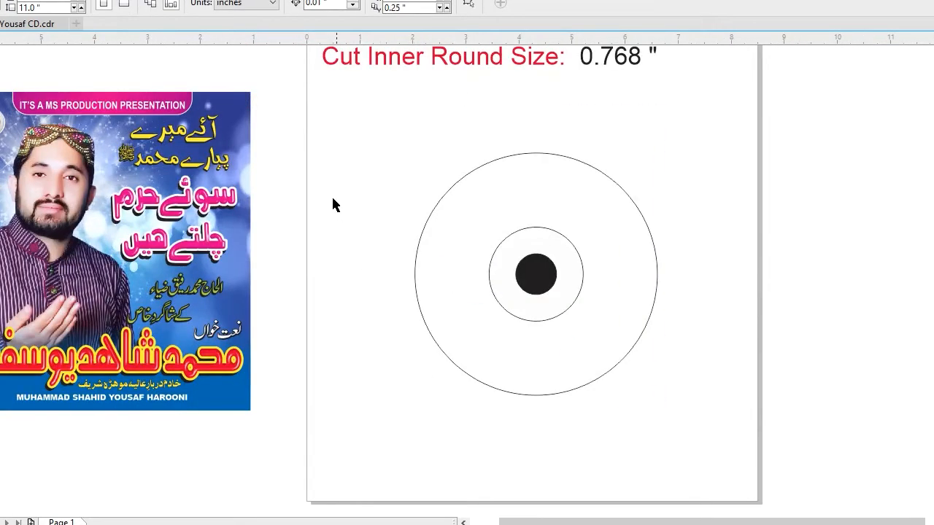
left_click(62, 179)
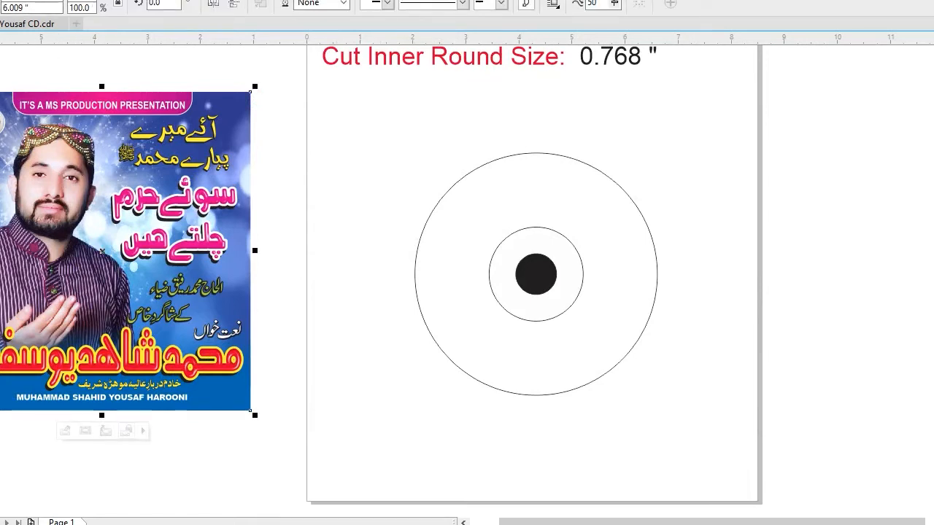
left_click(2, 1)
left_click(1, 6)
left_click(79, 63)
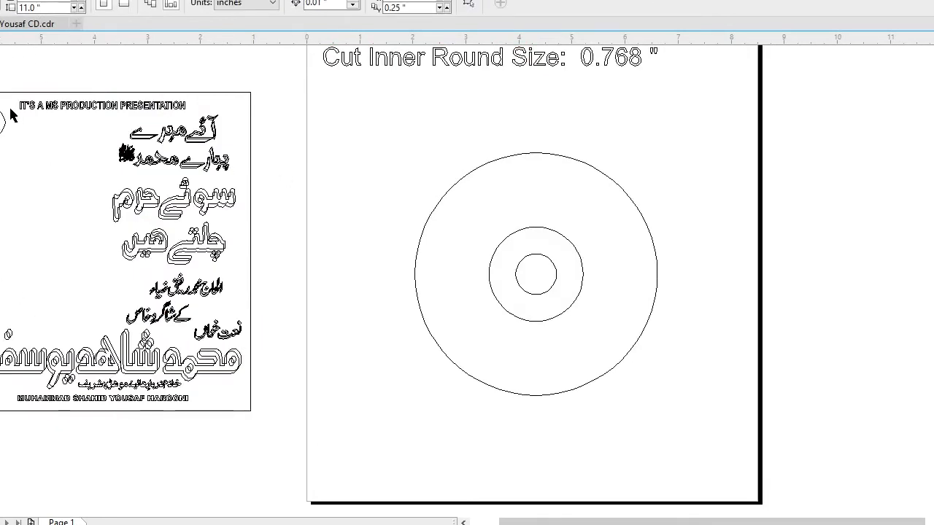
left_click(2, 1)
left_click(44, 38)
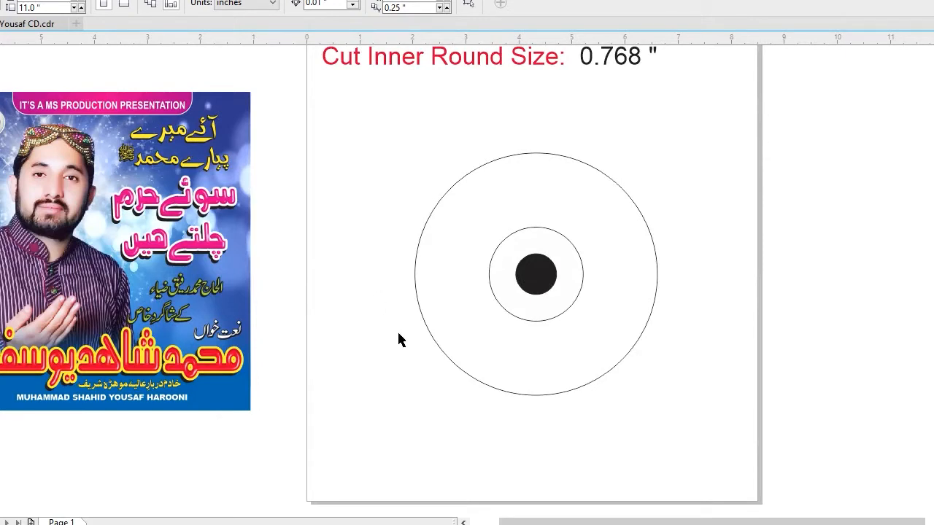
Extract the contents of the cover artwork's PowerClip and move the man's cut-out photo onto the page over the disc.
left_click(235, 101)
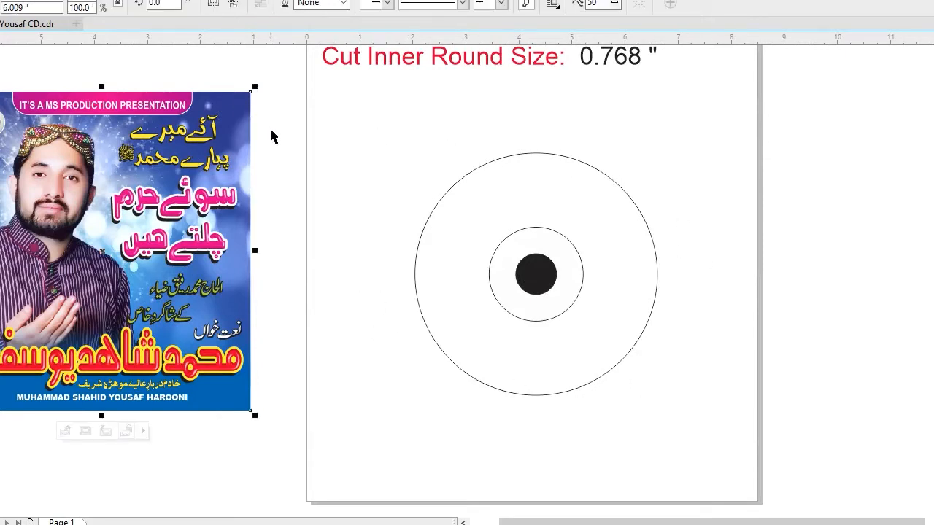
right_click(66, 156)
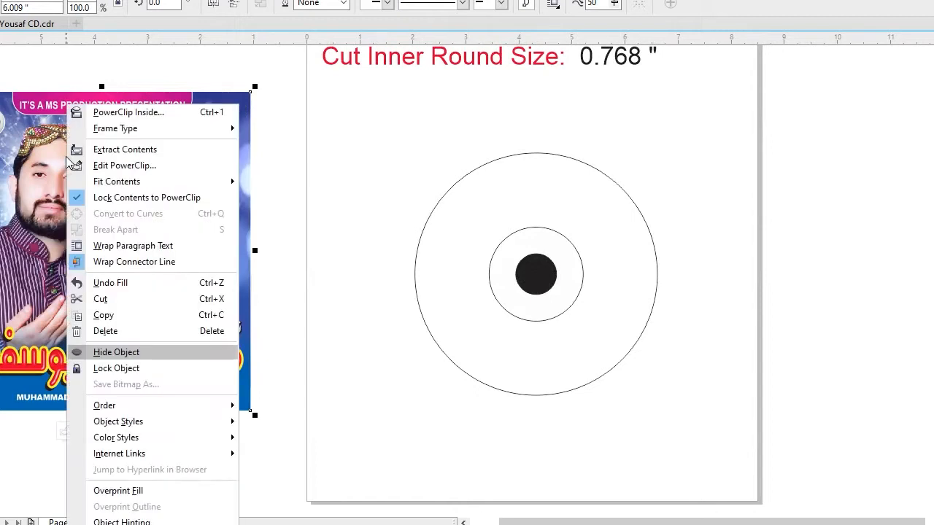
left_click(127, 151)
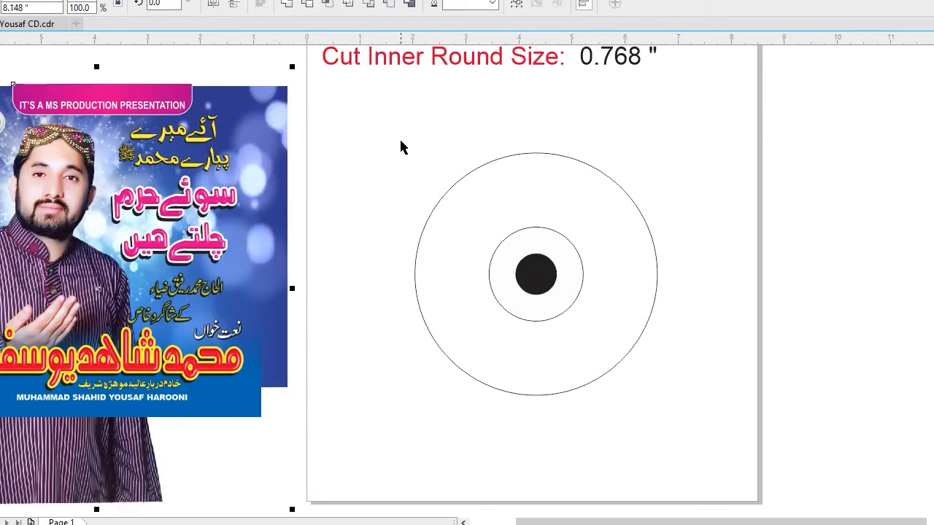
left_click(63, 452)
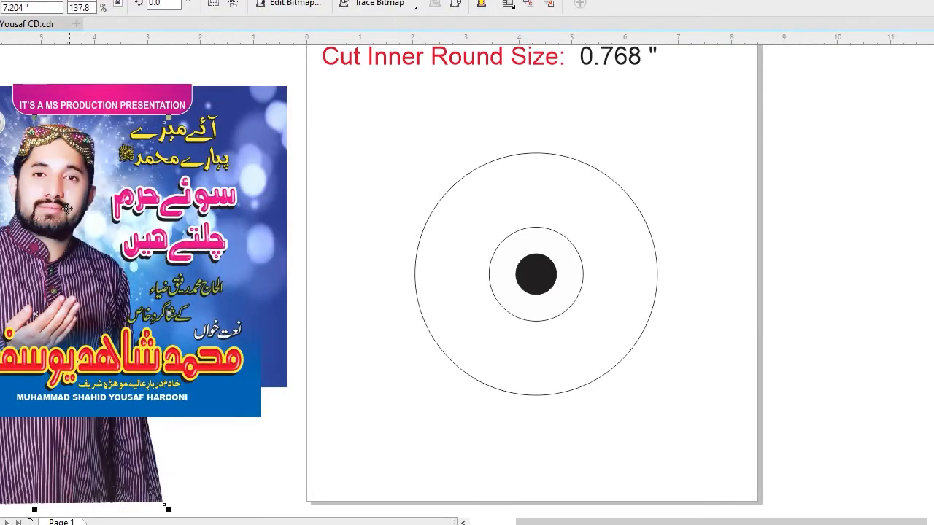
left_click_drag(55, 204, 453, 255)
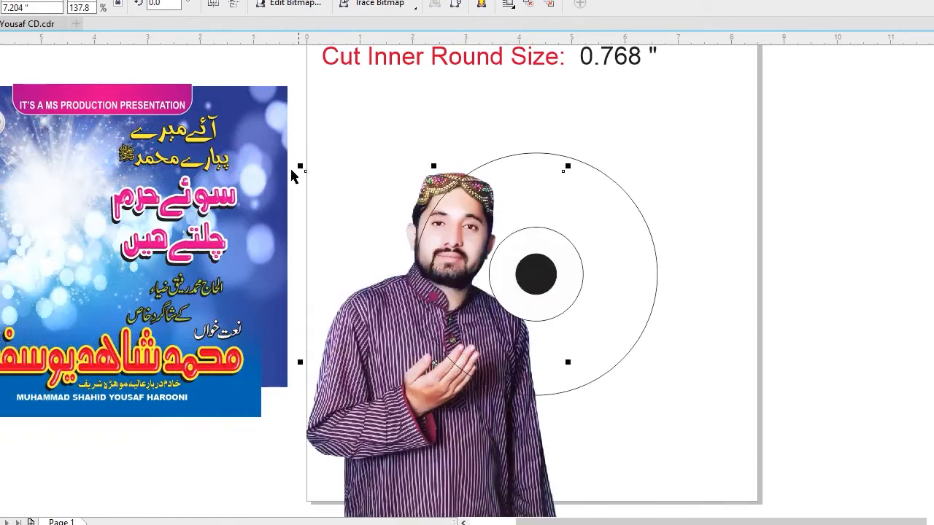
Move the blue bokeh background onto the disc circles, scale it to about 4.77 inches high and centre it on them.
left_click_drag(268, 117, 696, 165)
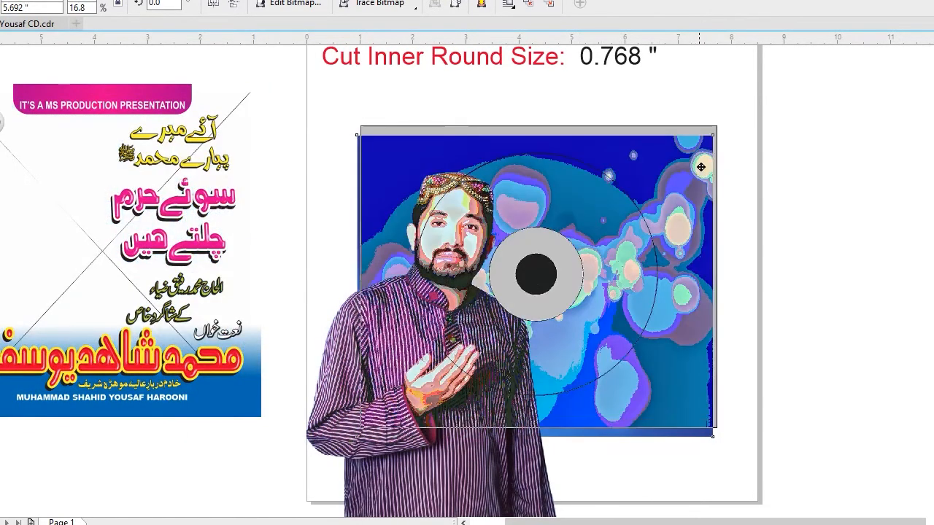
left_click_drag(724, 113, 697, 136)
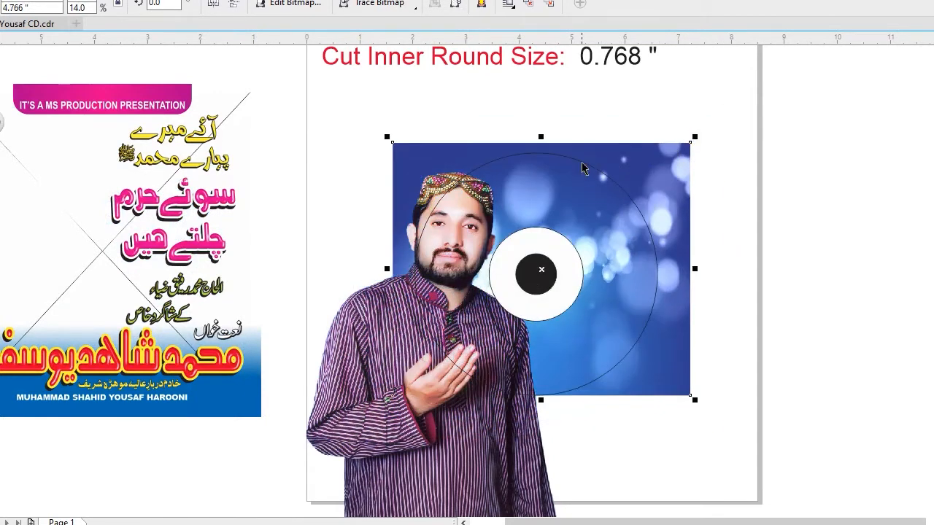
left_click_drag(581, 163, 575, 162)
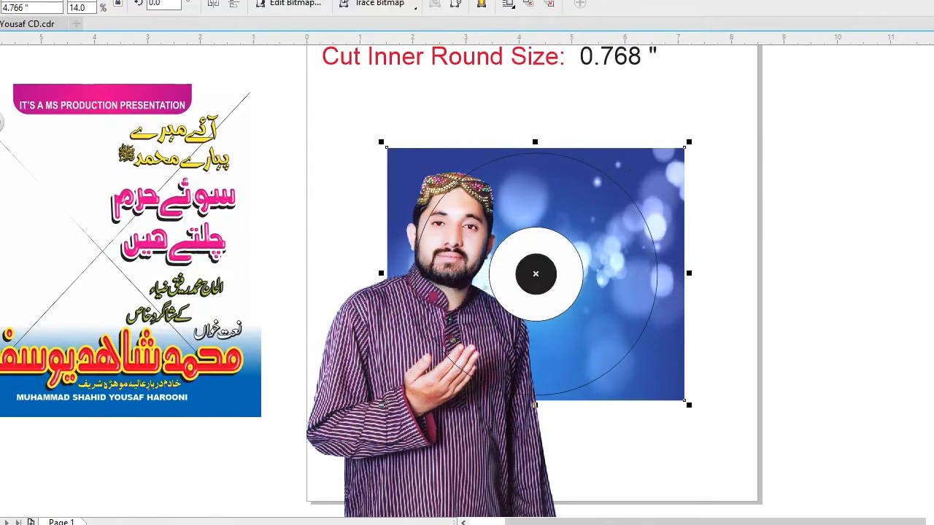
PowerClip the blue bokeh background inside the outer circle.
left_click(28, 0)
mouse_move(64, 87)
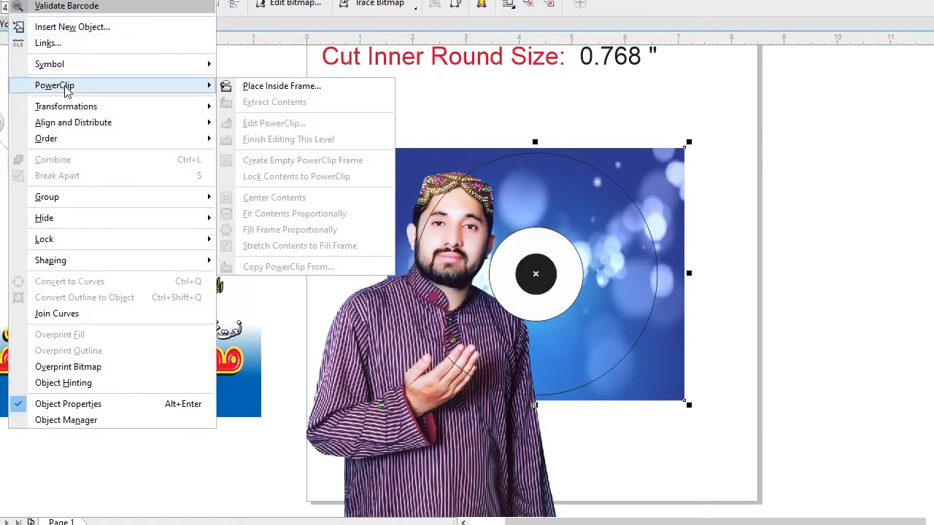
left_click(253, 89)
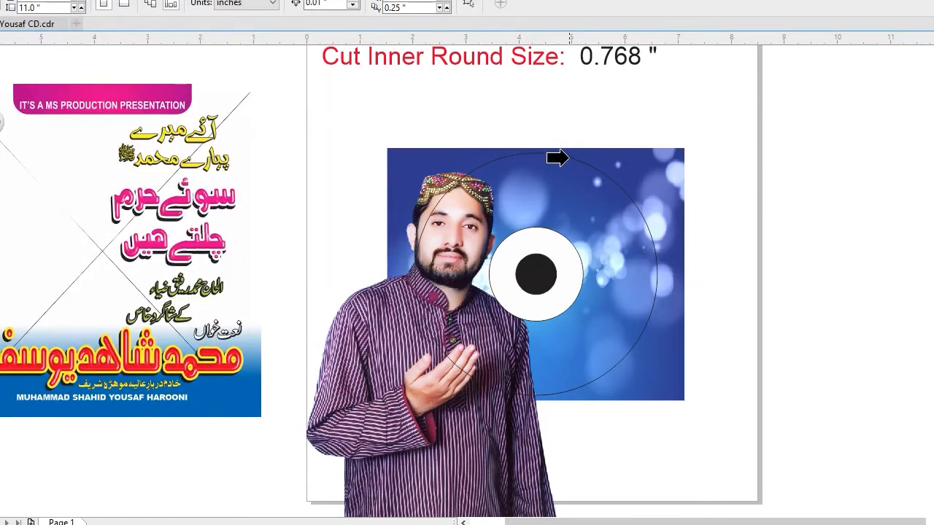
left_click(557, 158)
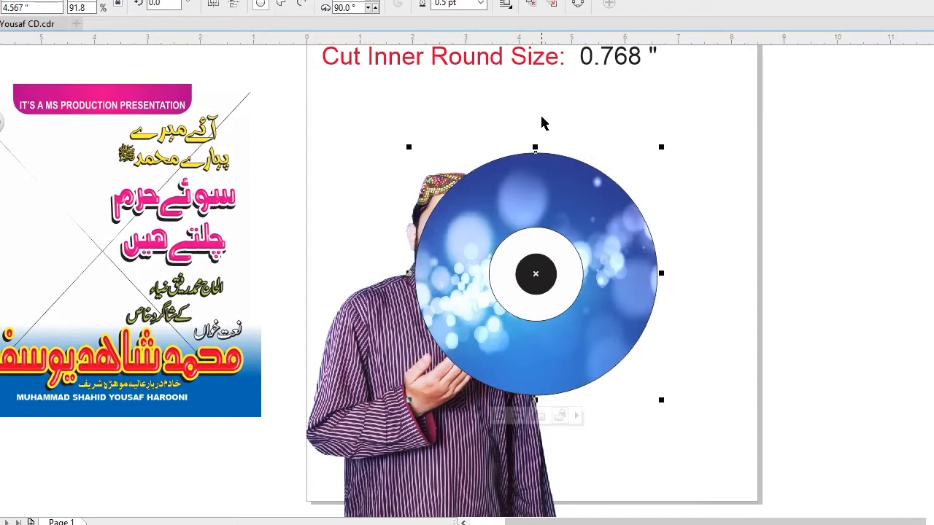
Move the starburst light image onto the disc, bring it to the front and scale it to about 3.62 inches high.
left_click(63, 184)
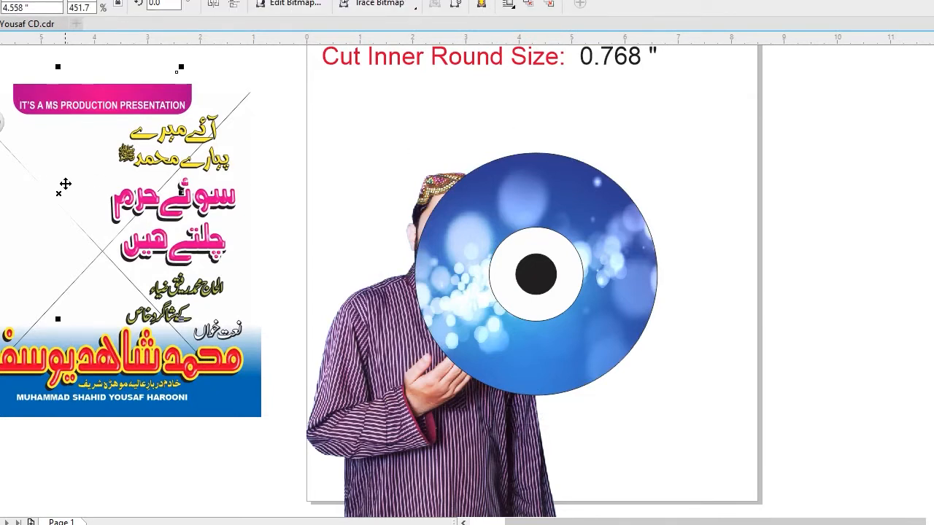
mouse_move(63, 184)
left_mouse_down()
mouse_move(517, 207)
mouse_move(511, 219)
mouse_move(532, 240)
left_mouse_up()
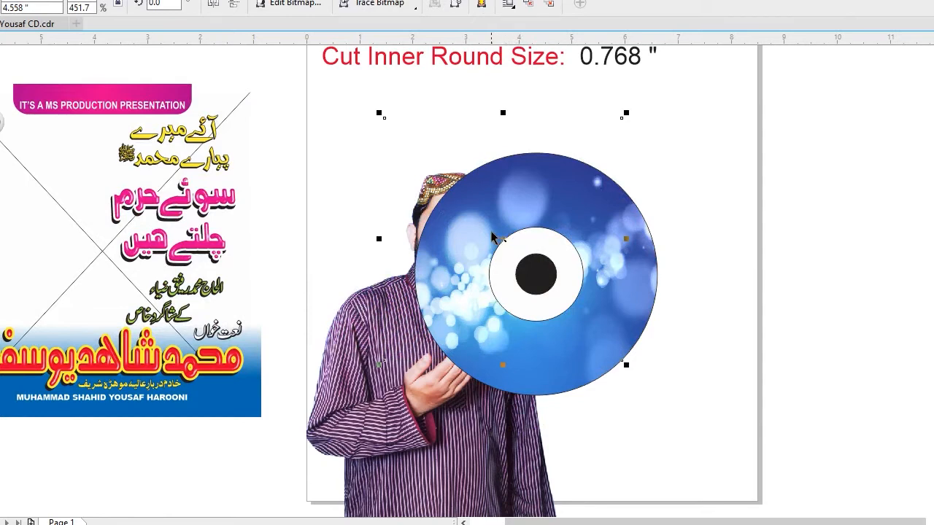
key("shift+Page_Up")
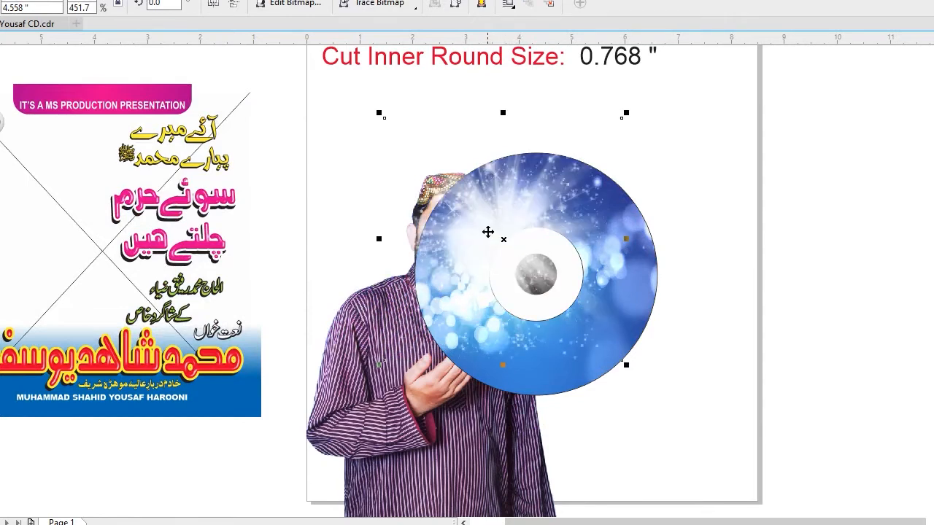
left_click_drag(625, 365, 606, 365)
PowerClip the starburst light image inside the outer circle of the disc.
scroll(665, 288, "up", 2)
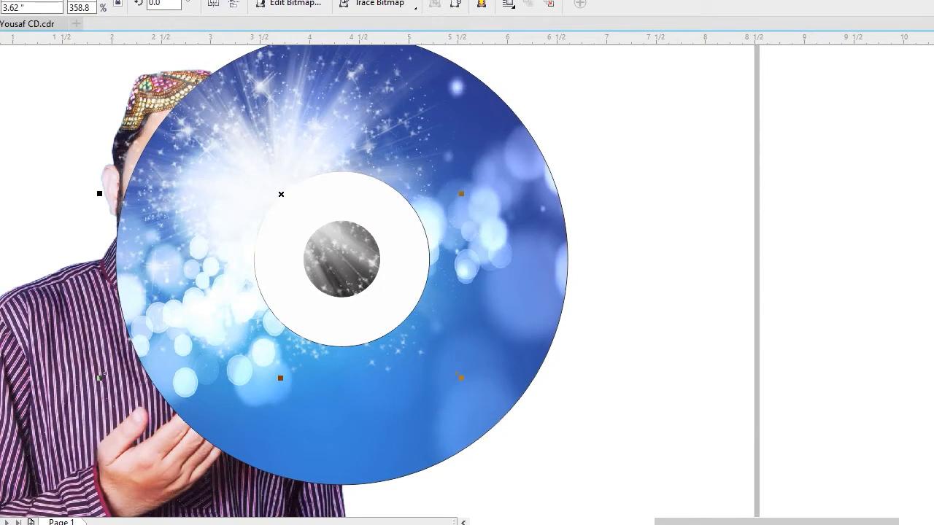
left_click(26, 0)
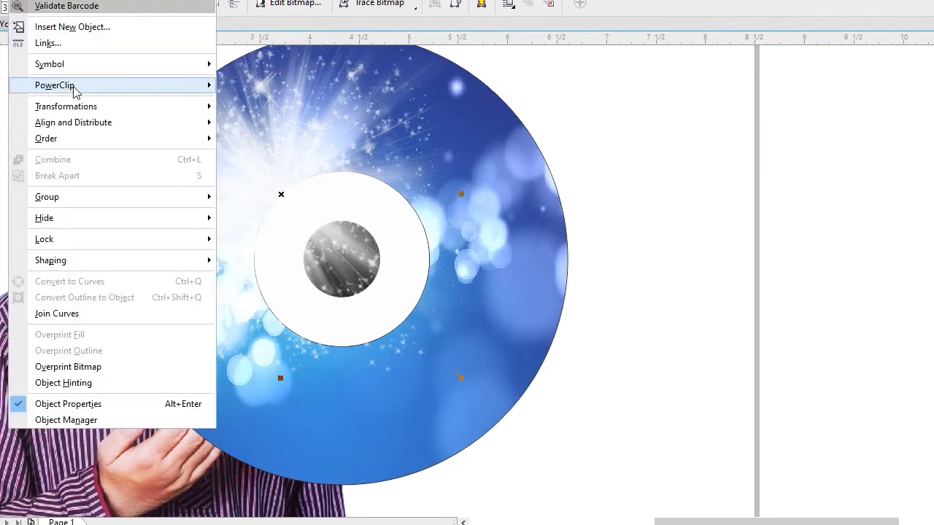
mouse_move(91, 87)
left_click(257, 91)
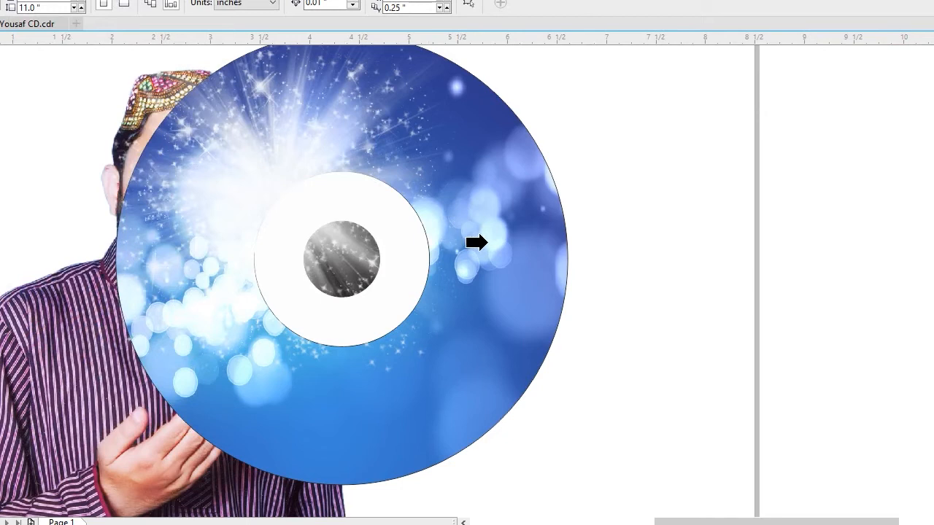
left_click(498, 290)
scroll(680, 228, "down", 2)
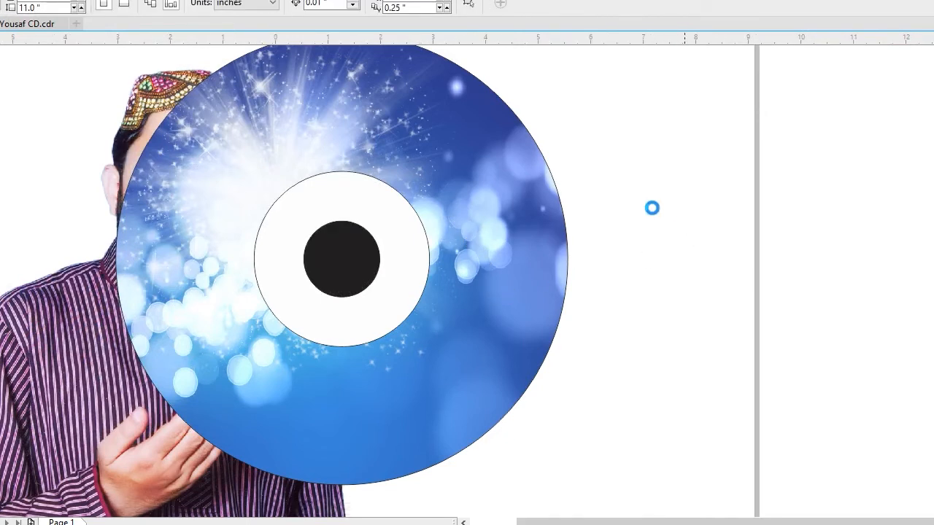
Scale the man's cut-out photo down to about 5.246 inches high.
left_click(378, 337)
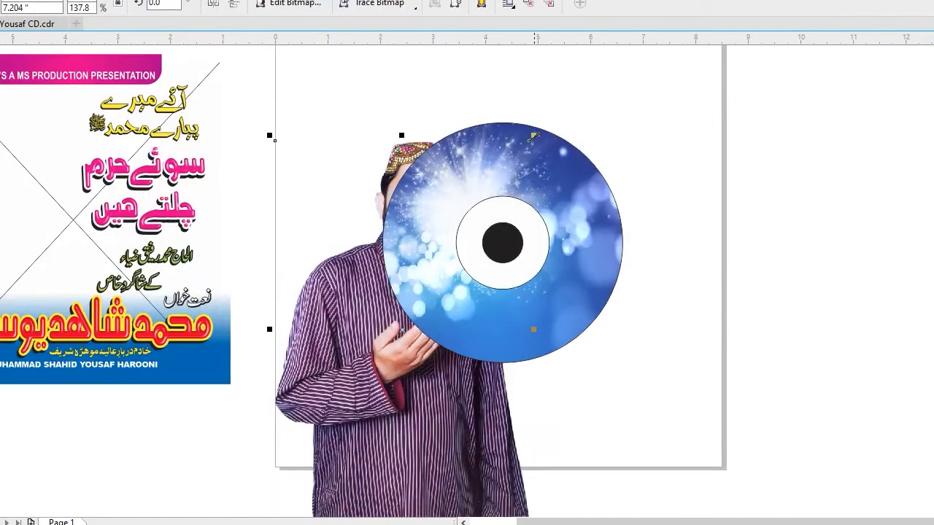
scroll(341, 303, "down", 2)
scroll(494, 378, "up", 2)
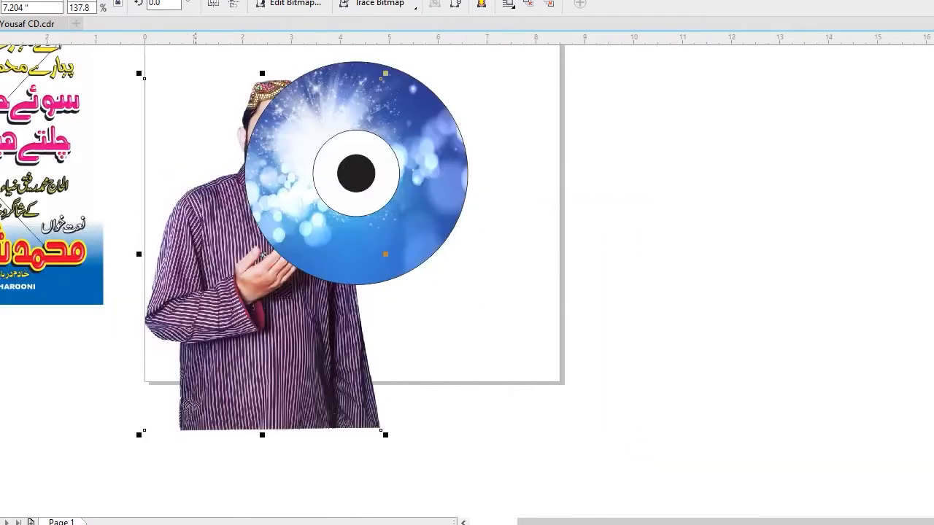
left_click_drag(139, 436, 203, 340)
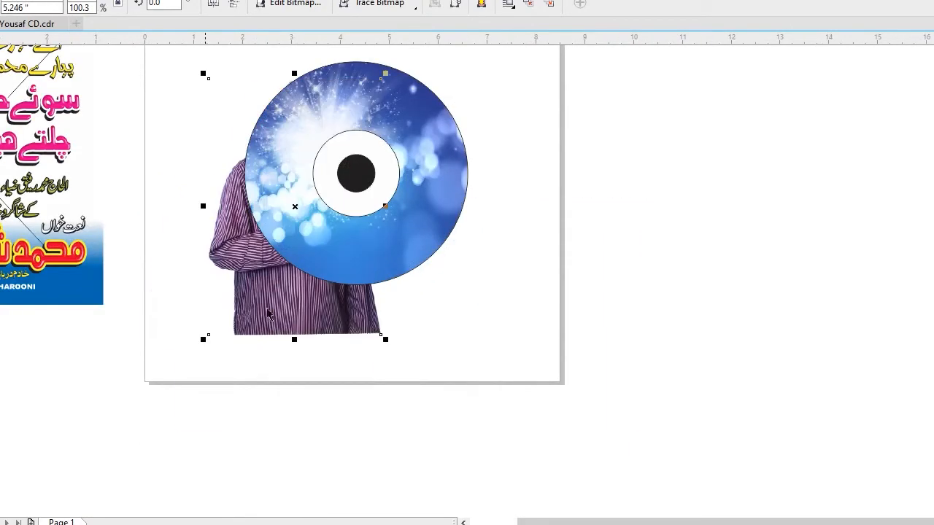
scroll(569, 259, "up", 2)
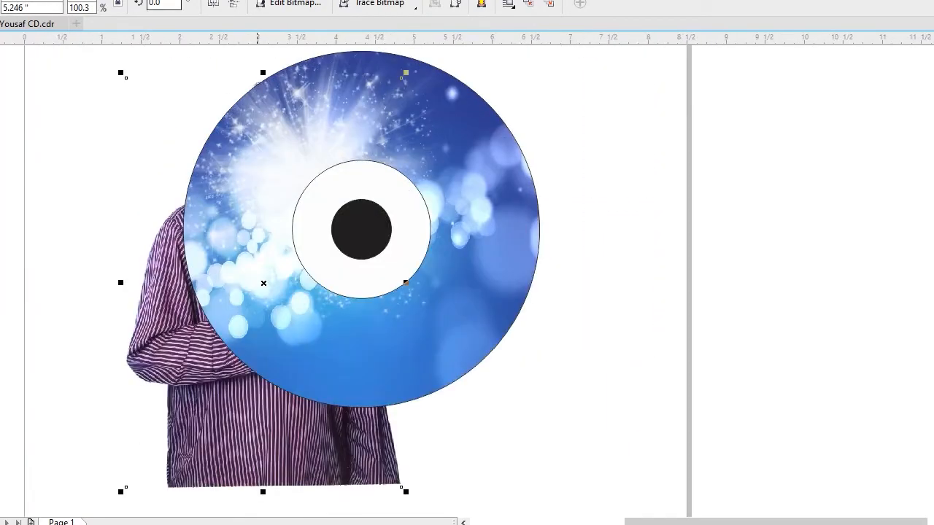
PowerClip the man's photo inside the outer circle of the disc.
left_click(29, 0)
mouse_move(83, 89)
left_click(264, 86)
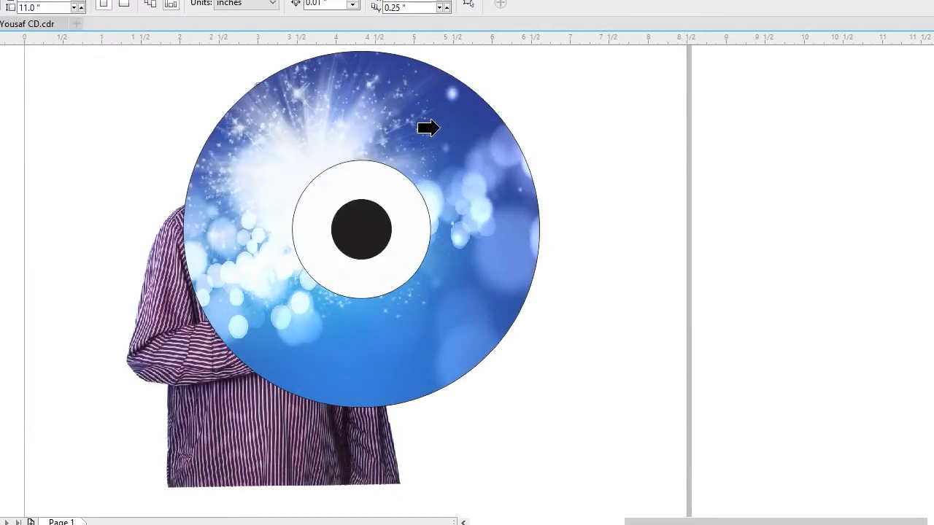
left_click(426, 128)
left_click(544, 156)
Reposition the man's photo within the disc's PowerClip and scale it down slightly so his head clears the disc edge.
scroll(394, 199, "down", 3)
left_click_drag(275, 99, 530, 314)
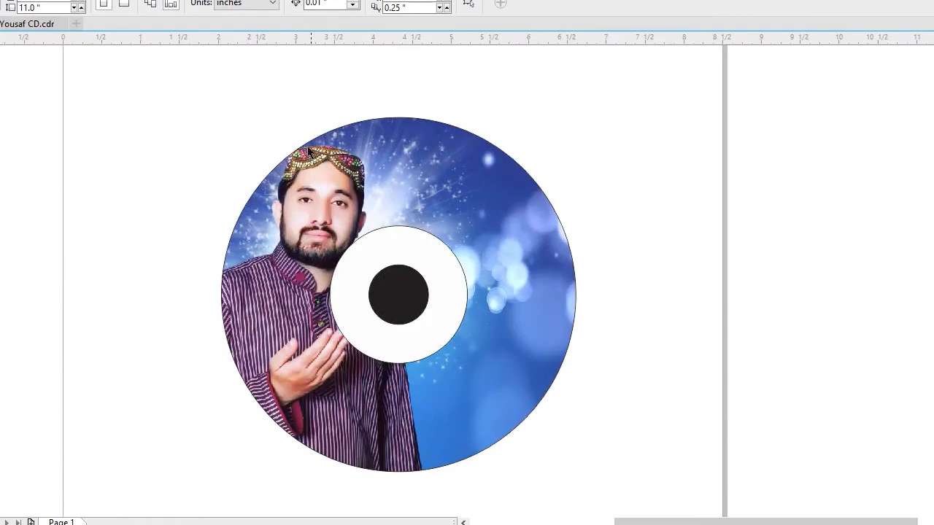
left_click(311, 195)
left_click(313, 195, "ctrl")
left_click_drag(312, 184, 309, 191)
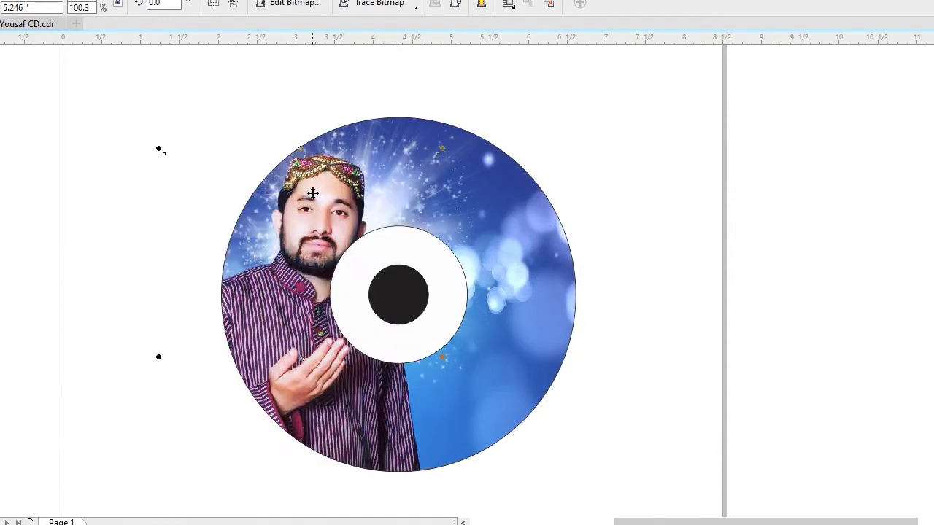
left_click_drag(438, 154, 423, 179)
left_click_drag(325, 242, 325, 219)
left_click(717, 255)
Apply a uniform transparency of 50 to the white middle circle.
left_click(438, 261)
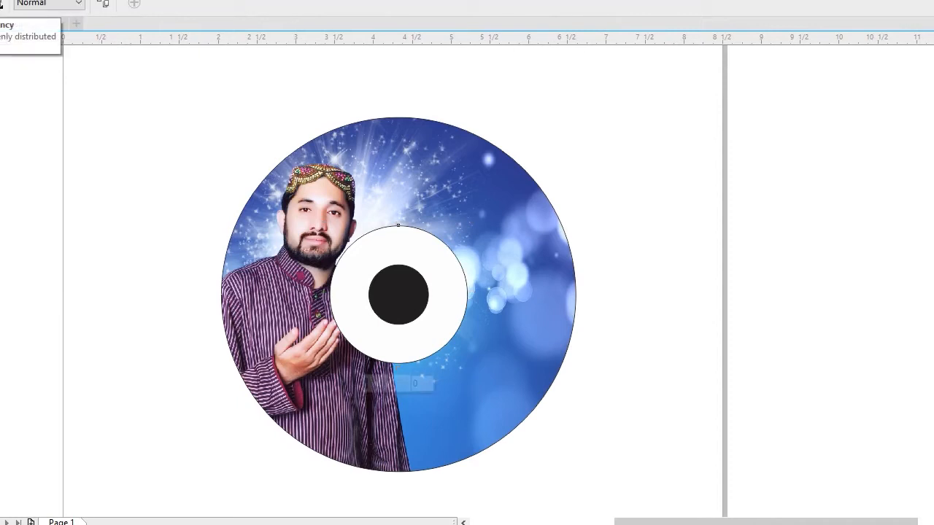
left_click(1, 4)
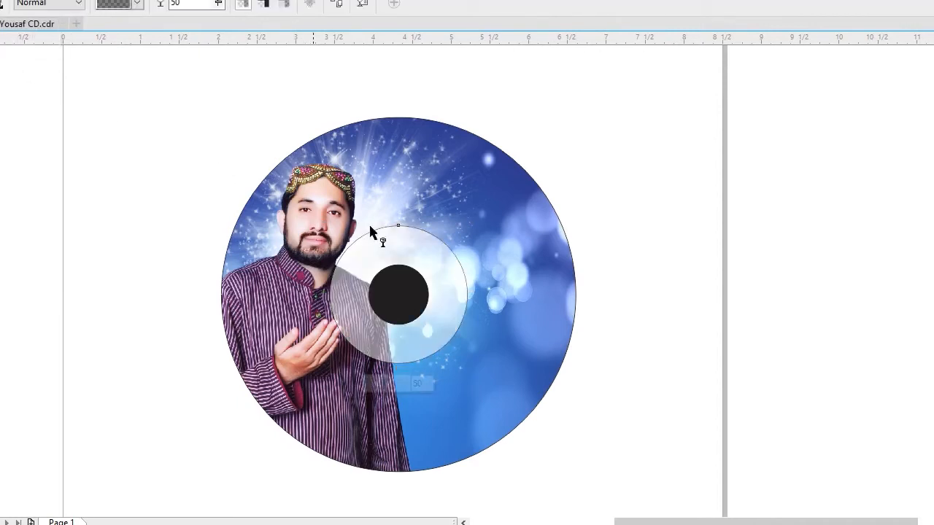
key("space")
left_click(138, 143)
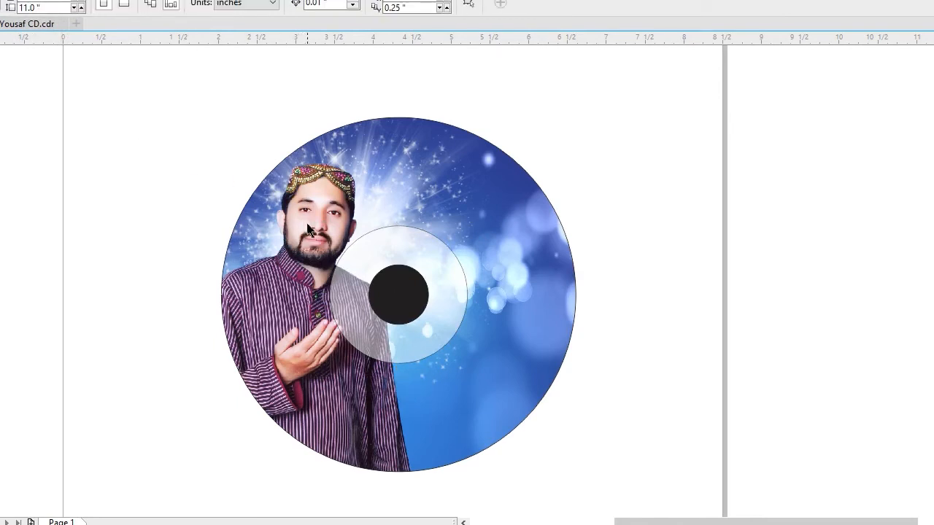
Scale the man's photo inside the disc down to about 4.105 inches high and place it along the disc's left edge.
left_click(308, 222)
left_click(319, 347, "ctrl")
left_click_drag(422, 513, 409, 485)
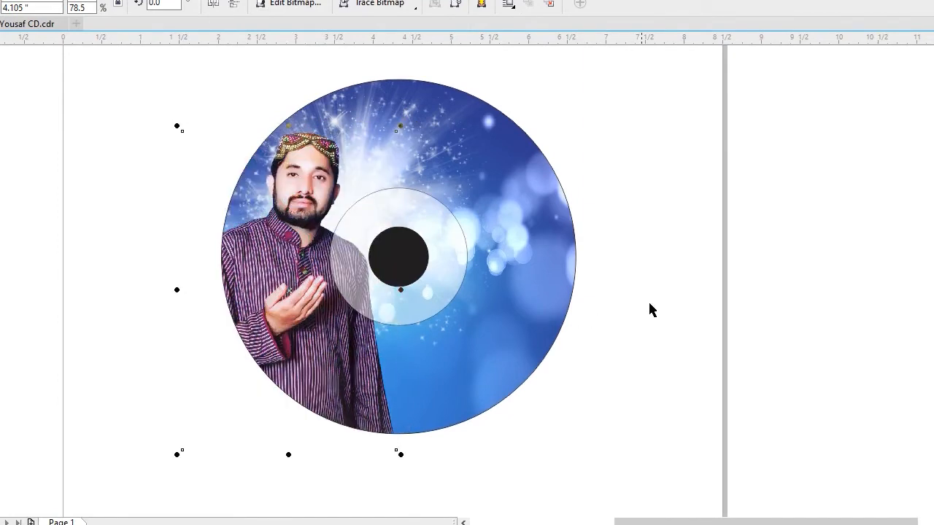
left_click(546, 246)
key("shift+F2")
left_click(717, 215)
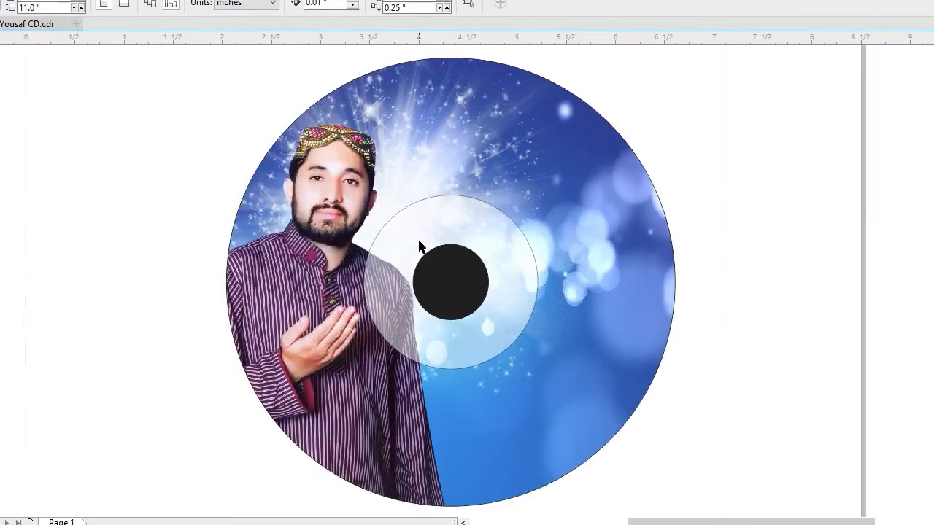
Move the blue gradient band from the cover artwork over the lower part of the disc.
key("F4")
left_click(381, 498)
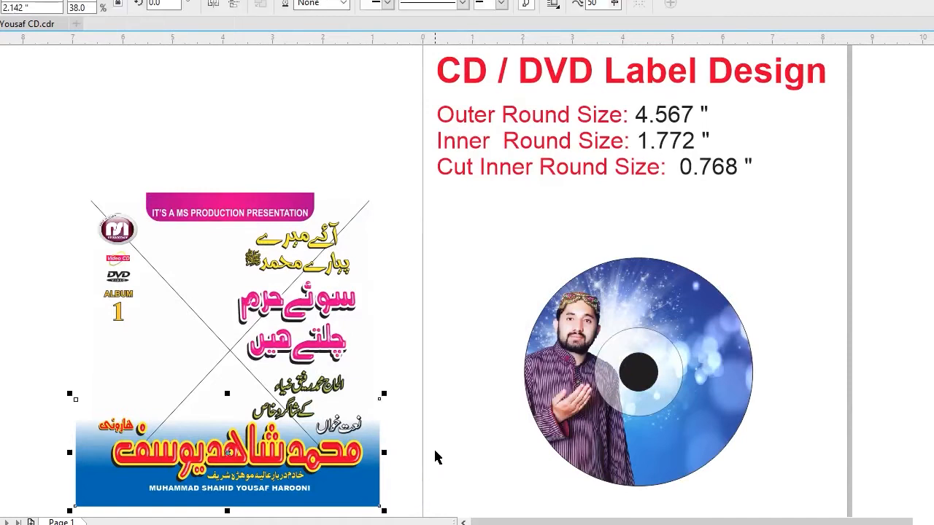
left_click_drag(384, 492, 743, 485)
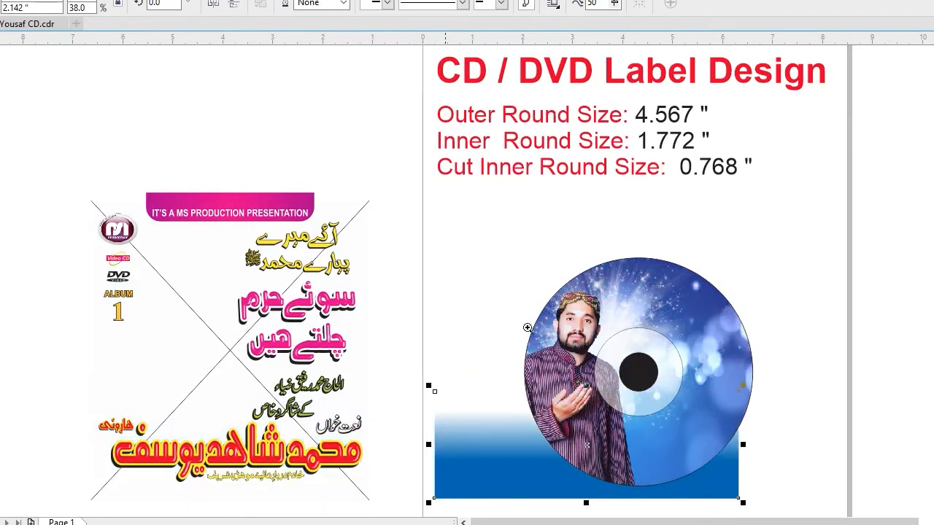
left_click_drag(446, 263, 893, 516)
left_click_drag(561, 377, 606, 397)
PowerClip the blue gradient band inside the outer circle so it fades over the base of the photo.
left_click(28, 0)
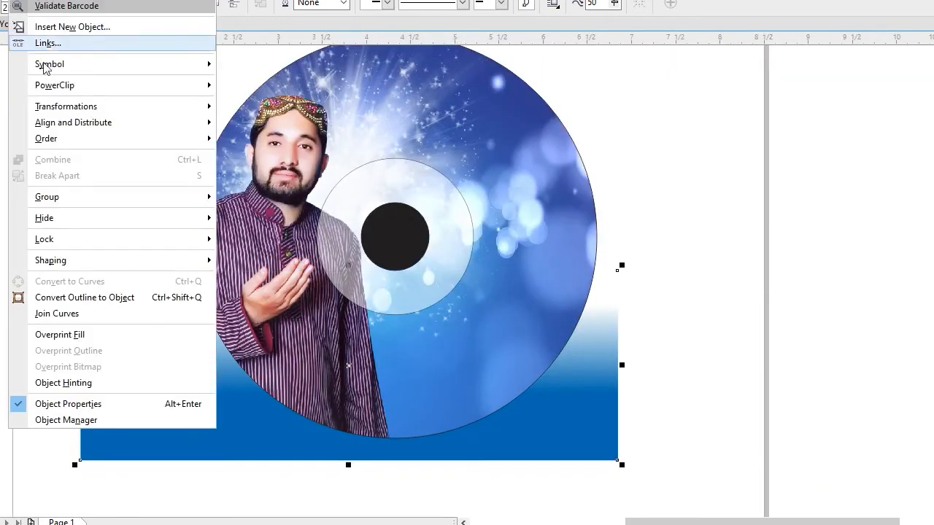
mouse_move(59, 84)
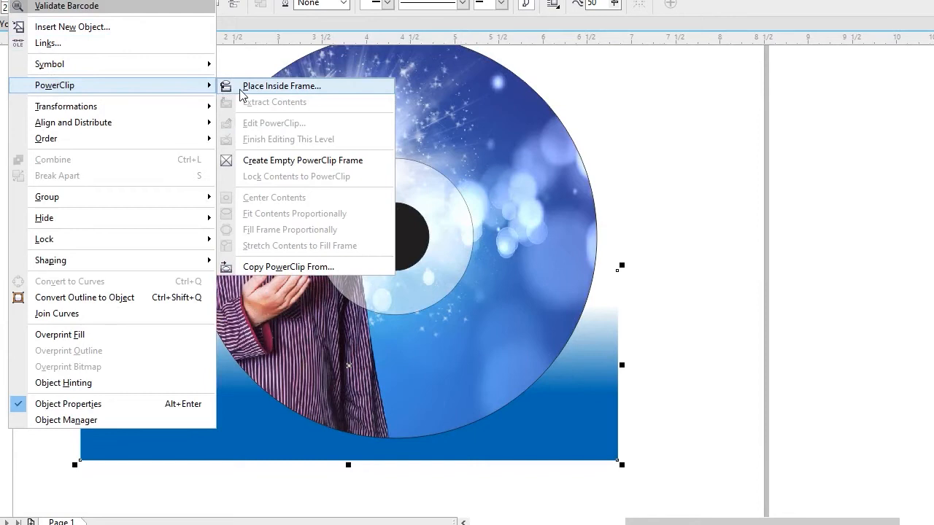
left_click(241, 87)
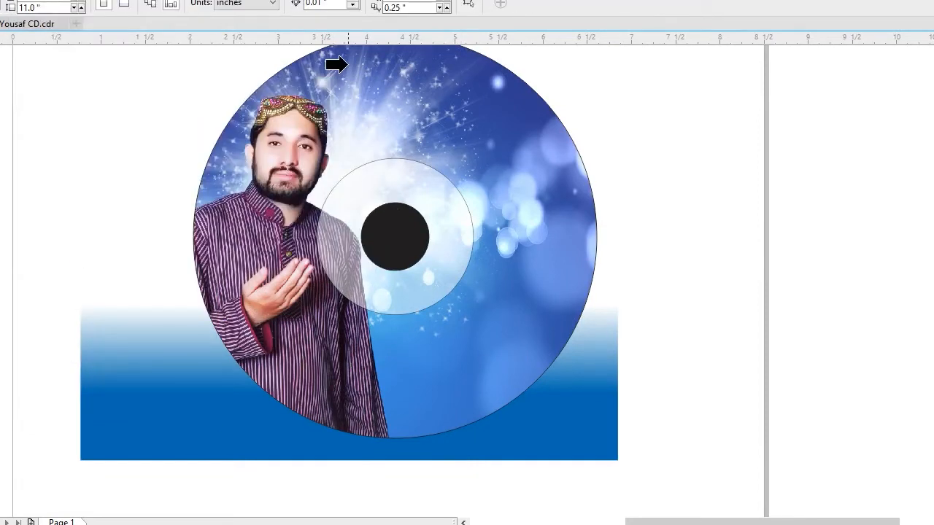
left_click(336, 64)
left_click(661, 256)
left_click(593, 254)
key("shift+F2")
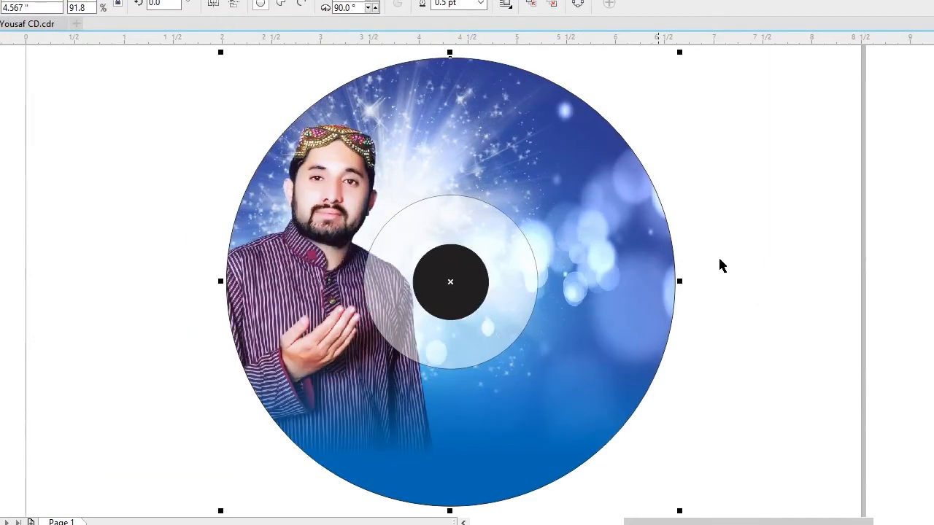
left_click(767, 261)
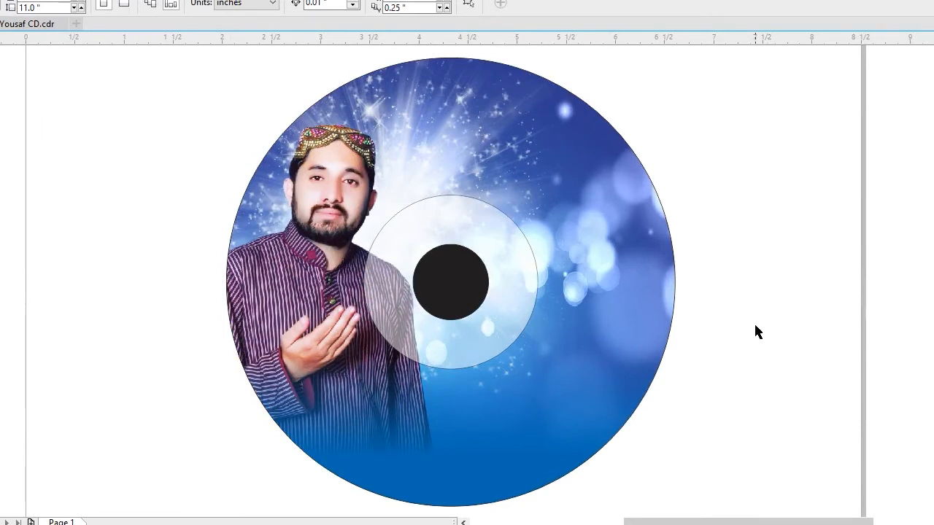
key("F4")
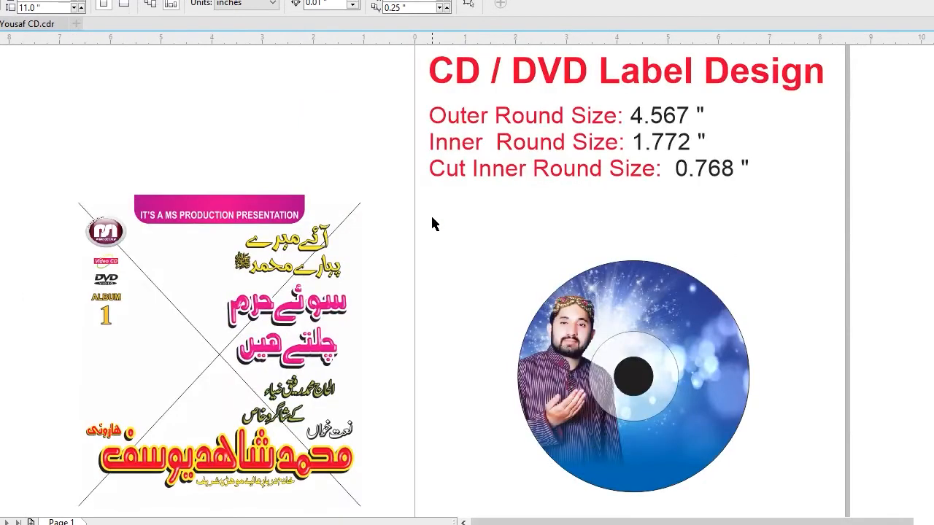
left_click(284, 197)
left_click_drag(280, 195, 512, 211)
key("ctrl+z")
left_click(129, 124)
key("F6")
left_click_drag(534, 246, 755, 287)
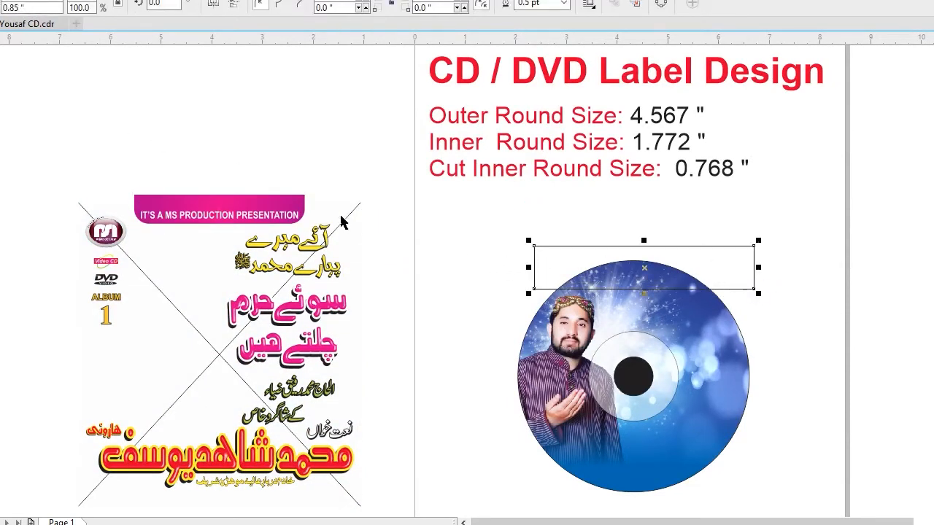
left_click(289, 198)
left_click(545, 246)
key("Delete")
Move the cover's pink banner across the upper edge of the disc and scale it to about 0.733 inches high.
left_click_drag(290, 200, 691, 263)
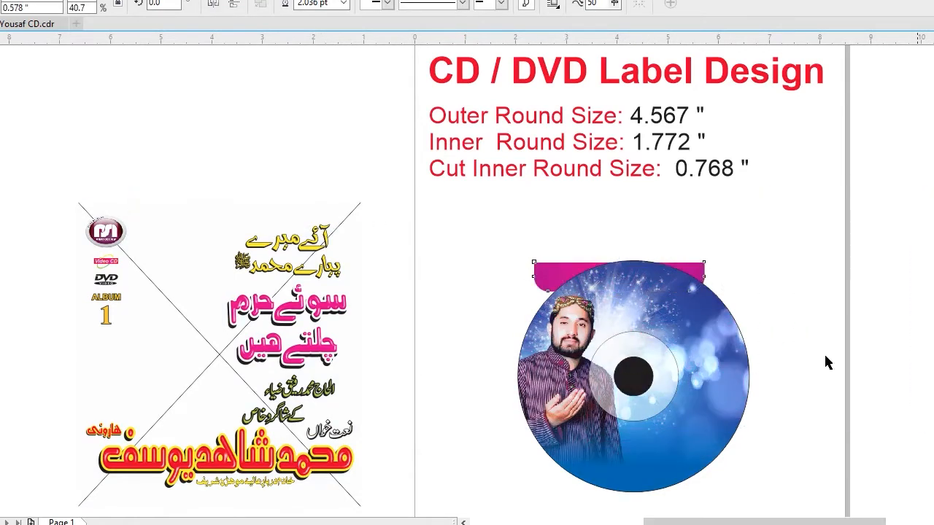
scroll(886, 338, "up", 2)
left_click_drag(529, 178, 615, 169)
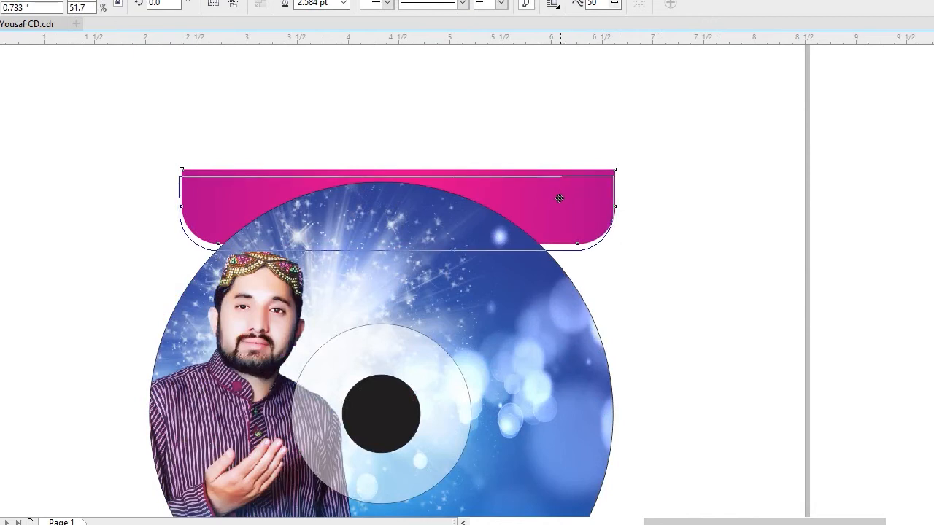
left_click_drag(556, 197, 556, 197)
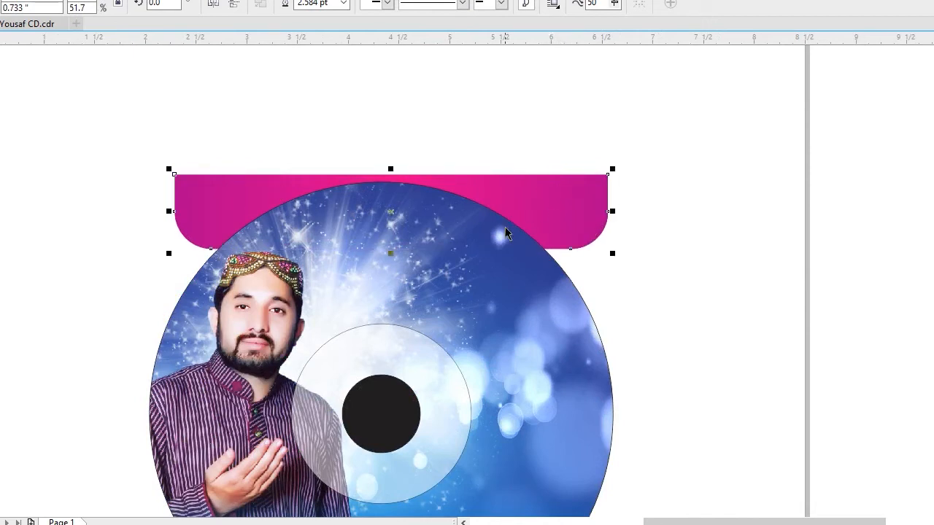
key("F11")
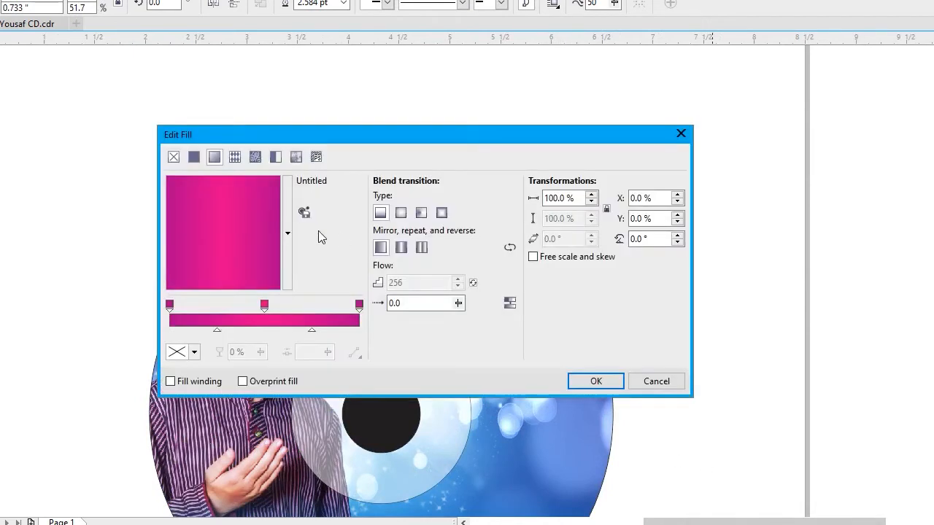
left_click(596, 381)
left_click(740, 375)
PowerClip the pink banner inside the outer circle of the disc.
left_click(550, 198)
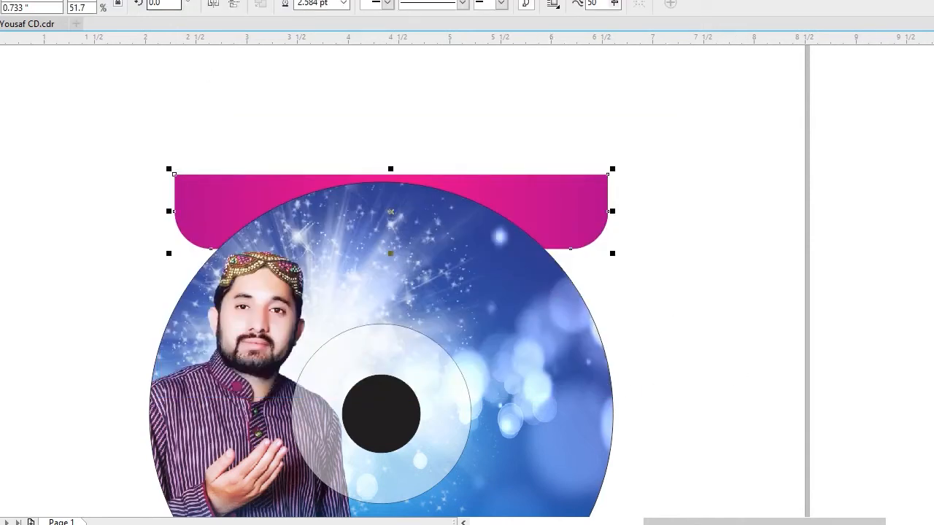
left_click(26, 0)
mouse_move(167, 92)
left_click(264, 87)
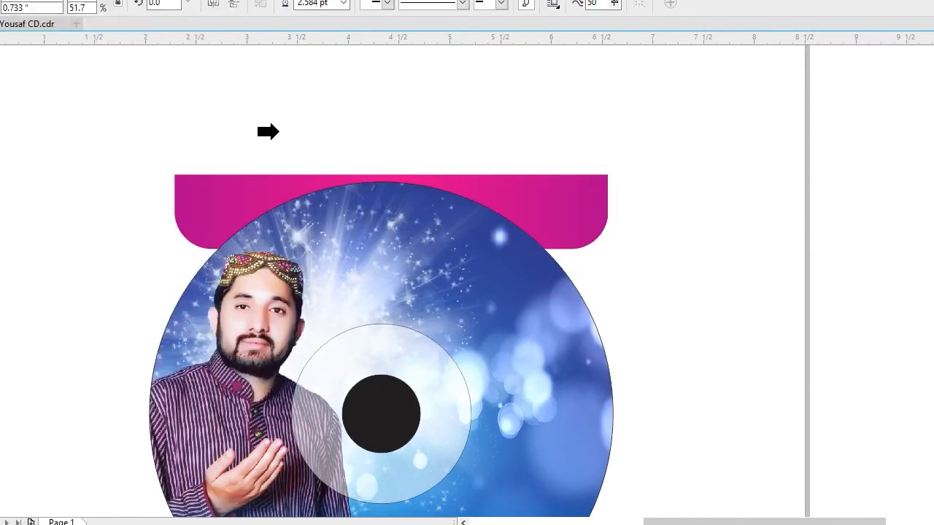
left_click(523, 278)
Nudge the pink banner slightly upward within the disc's PowerClip so it sits above the man's cap.
key("F4")
left_click(471, 101, "ctrl")
left_click_drag(472, 102, 467, 96)
left_click(749, 182)
key("F4")
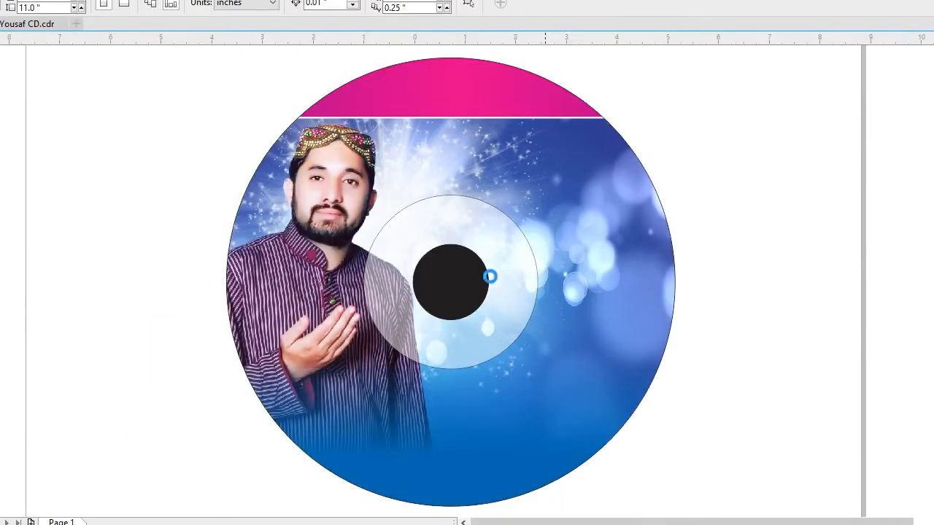
left_click_drag(855, 509, 856, 509)
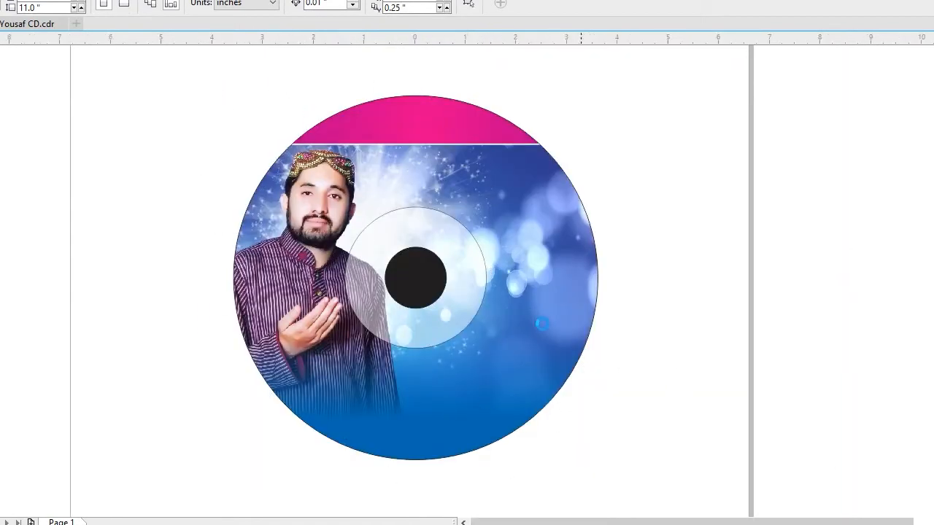
Move the large red-and-yellow Urdu artist-name group from the cover artwork to the lower part of the disc.
key("F4")
left_click(302, 463)
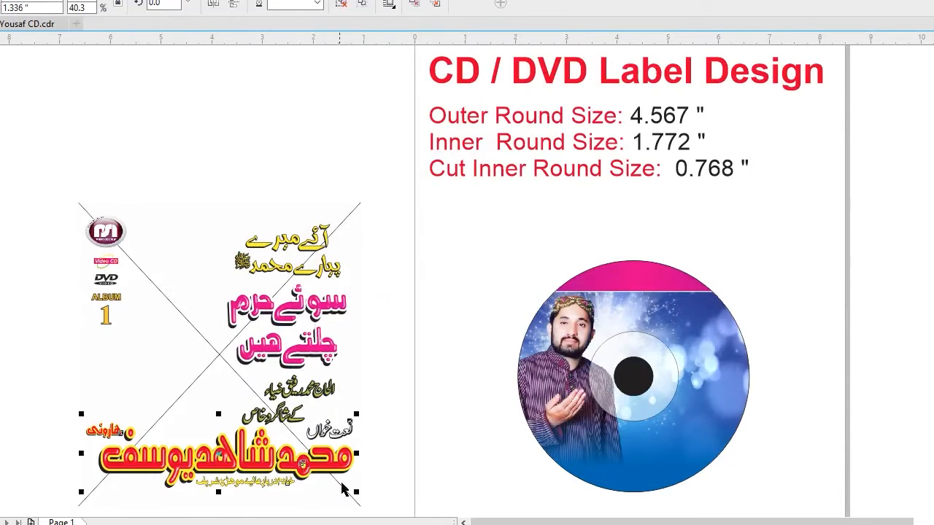
left_click_drag(327, 468, 690, 453)
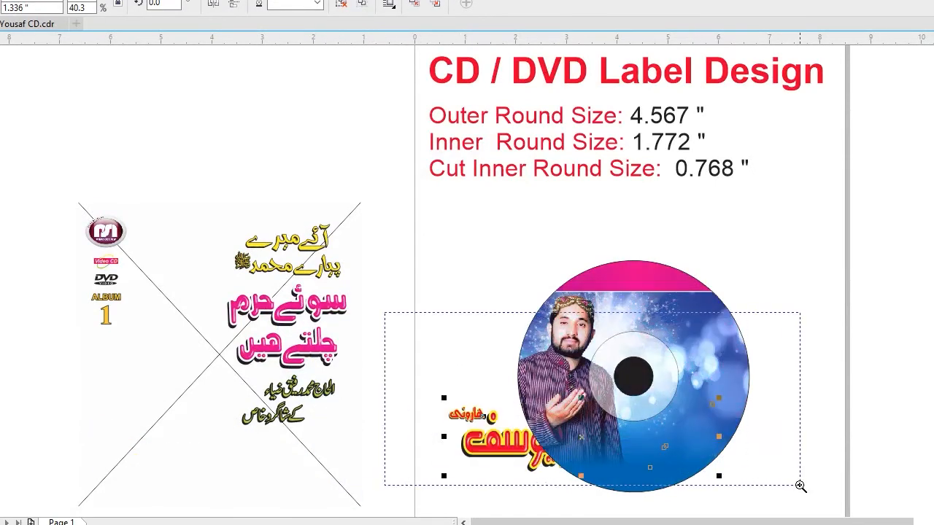
Scale the red-and-yellow Urdu artist-name group to about 0.939 inches high and move it onto the lower part of the disc.
scroll(697, 403, "up", 3)
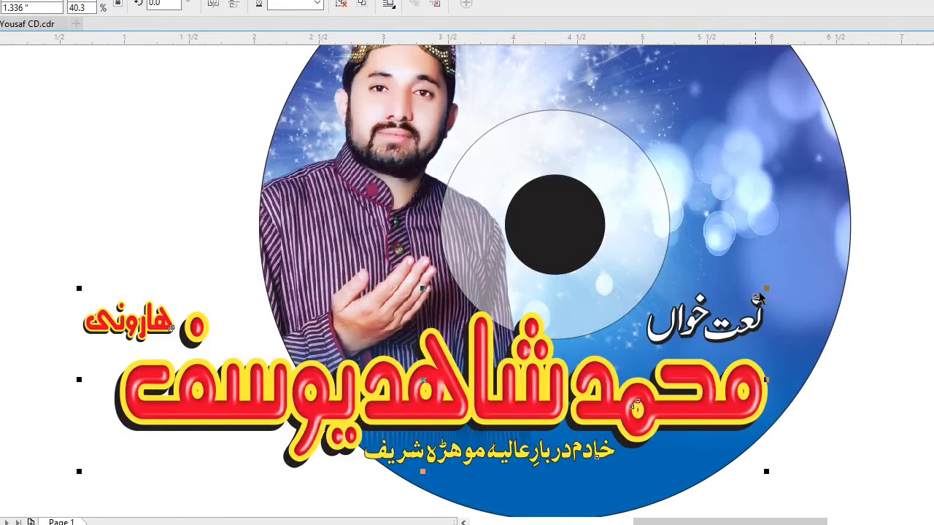
left_click_drag(766, 289, 665, 314)
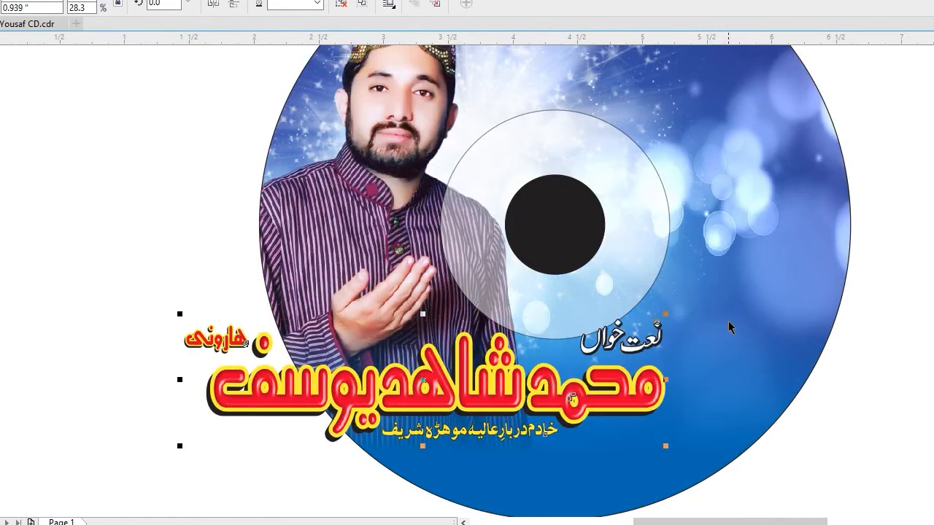
mouse_move(611, 390)
left_mouse_down()
mouse_move(711, 410)
mouse_move(706, 402)
left_mouse_up()
key("F2")
left_click_drag(181, 260, 904, 496)
Scale the artist-name group down to about 0.842 inches high and position it inside the disc's lower edge.
left_click_drag(58, 394, 113, 397)
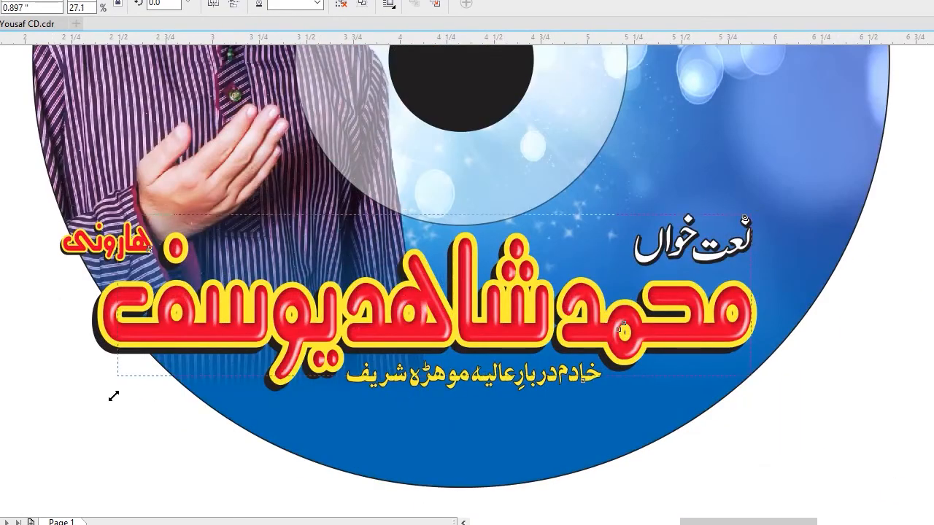
left_click_drag(755, 378, 749, 378)
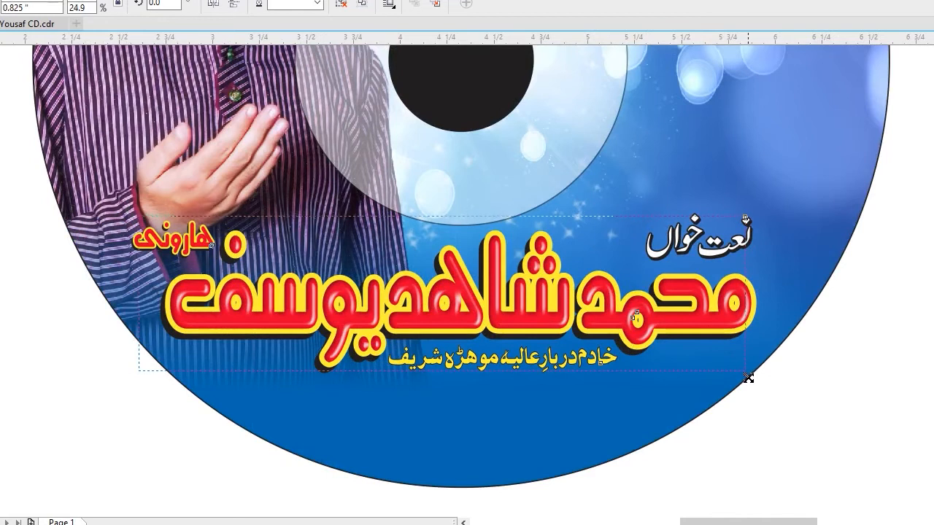
left_click_drag(530, 316, 525, 322)
left_click_drag(744, 216, 749, 214)
key("ctrl+a")
key("F4")
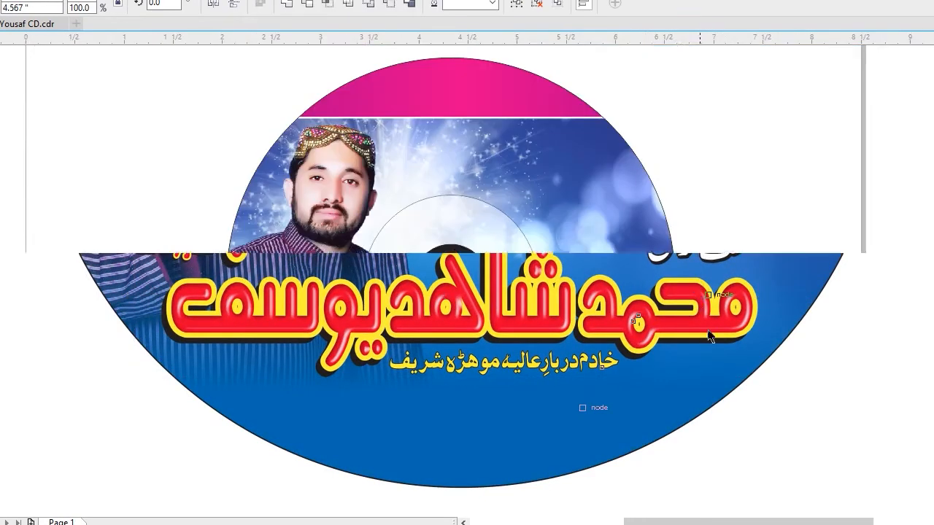
left_click(705, 388)
left_click(600, 418)
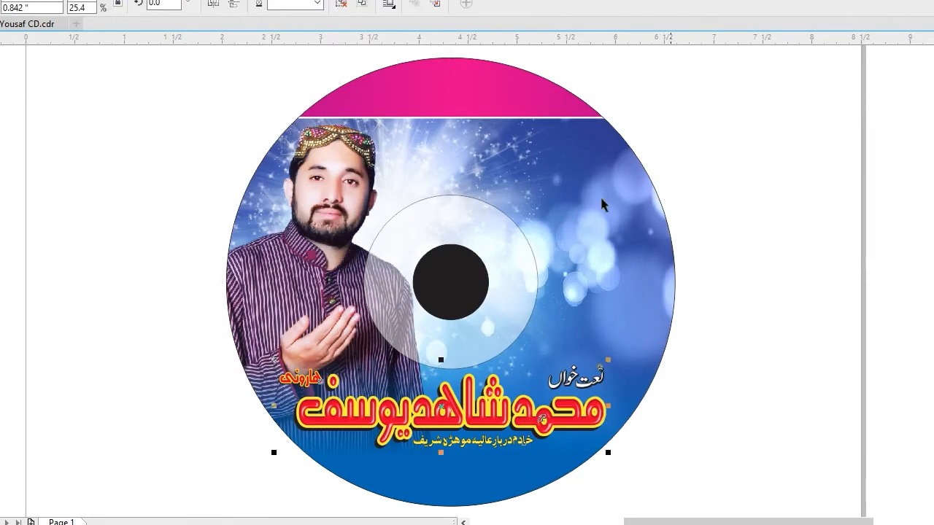
left_click(758, 348)
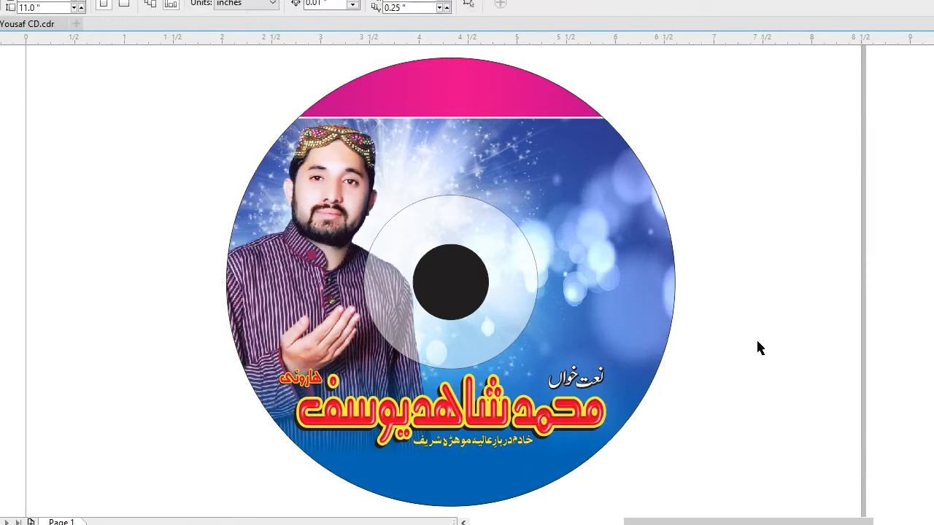
Enlarge the artist-name group slightly toward the disc's left edge.
left_click(458, 405)
key("shift+F2")
left_click_drag(37, 189, 27, 186)
left_click(808, 368)
key("F4")
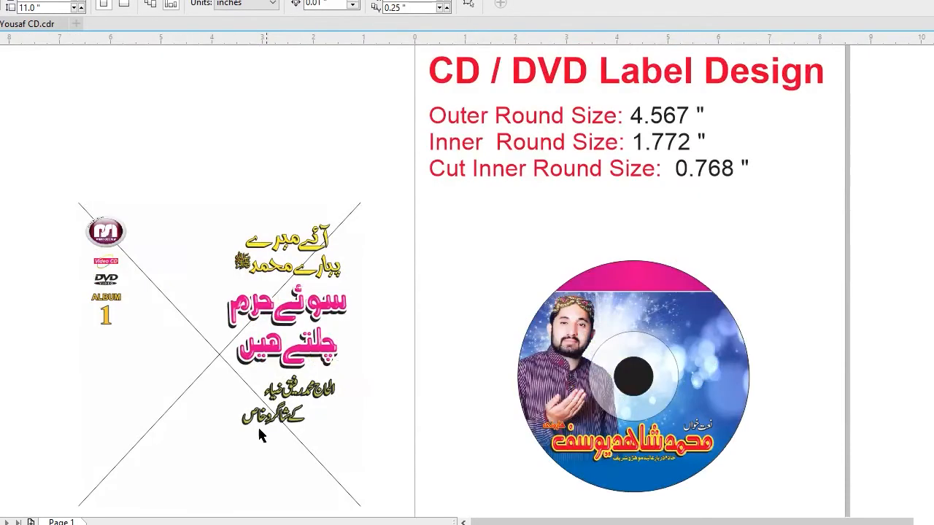
Move the yellow and pink Urdu title groups from the cover artwork onto the right half of the disc.
left_click(247, 464)
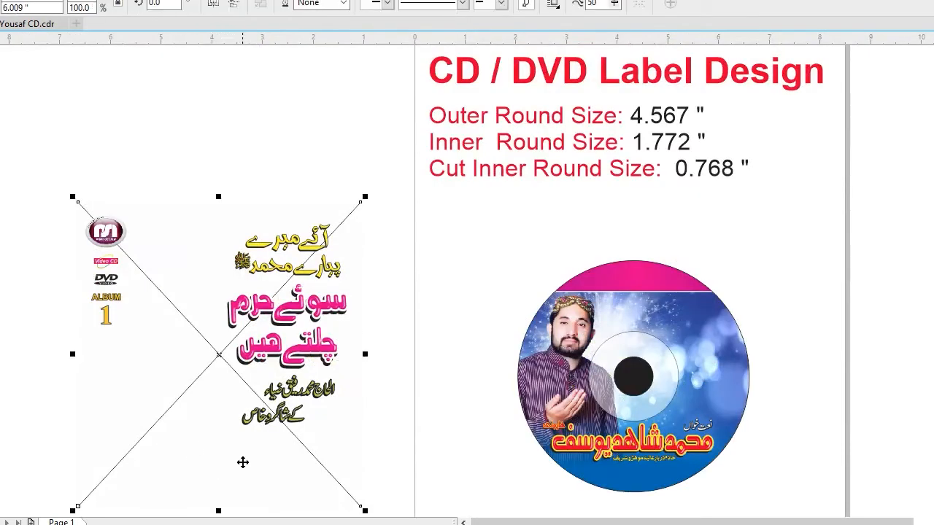
left_click(401, 409)
left_click(328, 314)
left_click(310, 245, "shift")
left_click_drag(307, 242, 702, 332)
key("F2")
left_click_drag(544, 266, 796, 472)
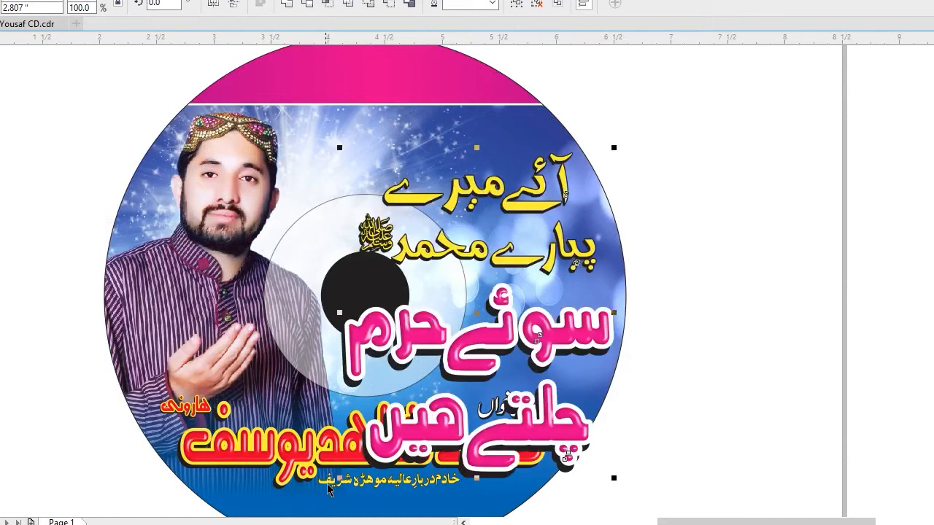
Scale both Urdu titles down, place the yellow one just below the pink banner and size it to about 0.744 inches high.
left_click_drag(338, 480, 431, 368)
left_click(678, 242)
left_click_drag(582, 186, 526, 140)
left_click(507, 213)
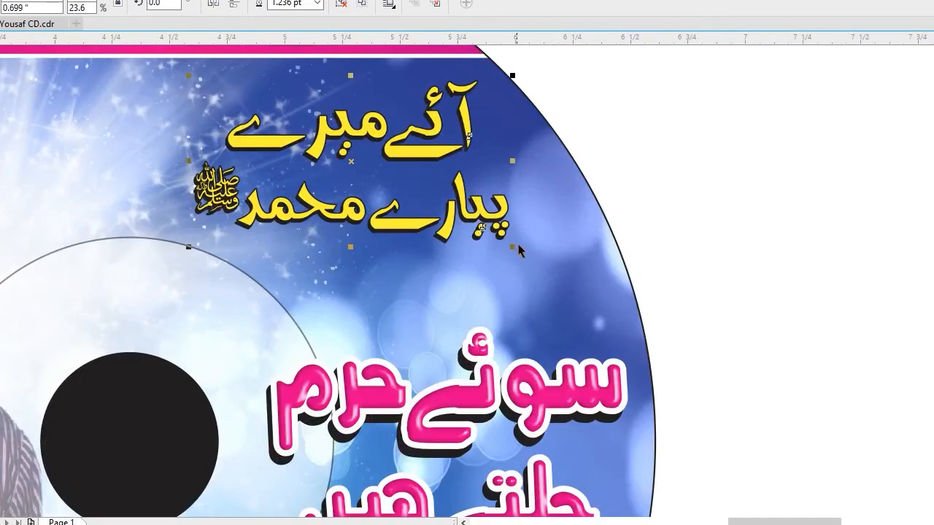
left_click_drag(513, 247, 531, 260)
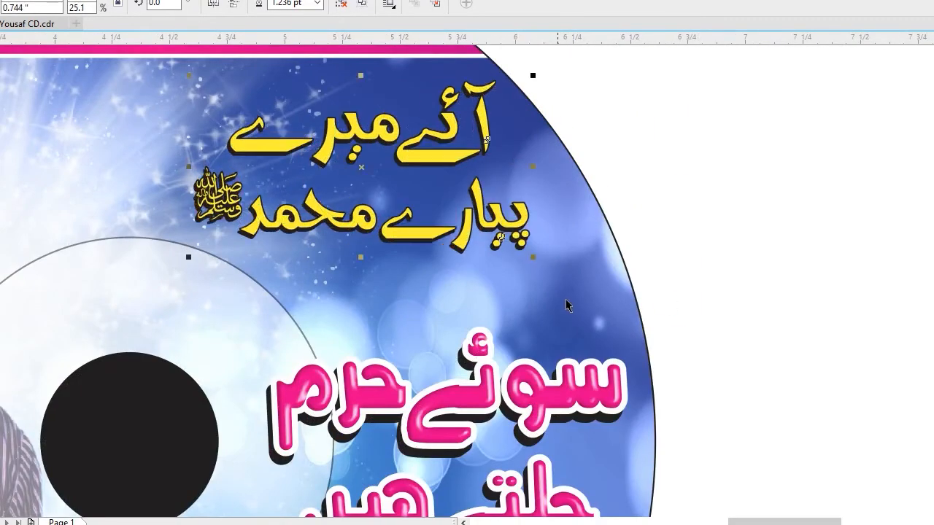
Resize the pink Urdu title slightly and position it below the yellow title, inside the disc's right edge.
left_click(588, 283)
left_click(617, 271)
left_click_drag(602, 268, 594, 260)
scroll(729, 321, "up", 1)
left_click_drag(277, 360, 286, 355)
left_click_drag(471, 312, 483, 270)
left_click(525, 392)
left_click(729, 327)
scroll(729, 327, "down", 1)
scroll(727, 337, "down", 1)
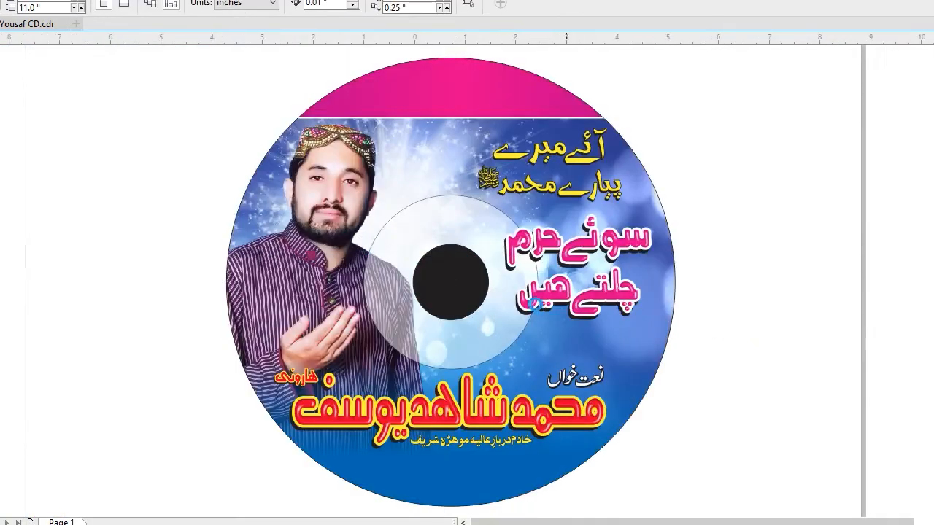
Move the green Urdu text from the cover to the disc above the artist name and scale it to about 0.55 inches high.
left_click_drag(309, 391, 701, 393)
key("F2")
left_click_drag(614, 359, 772, 460)
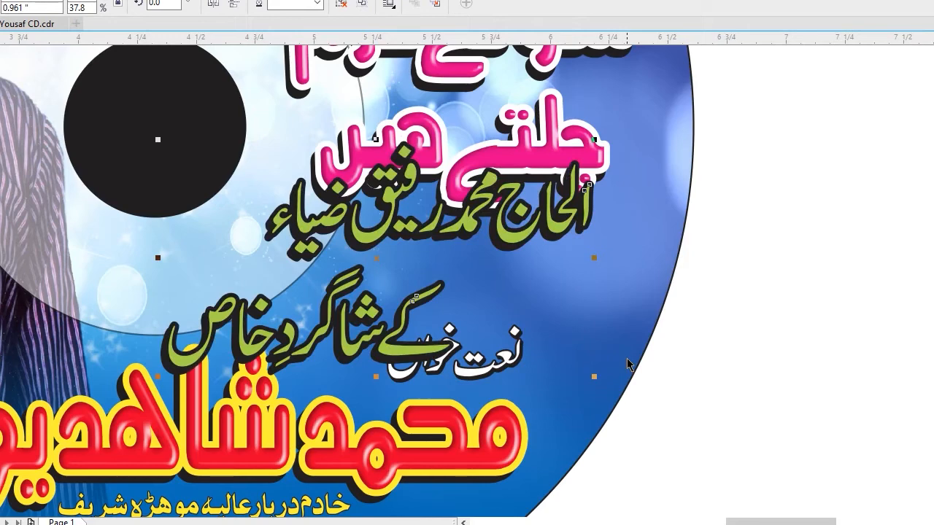
left_click_drag(595, 140, 500, 190)
left_click_drag(421, 243, 448, 259)
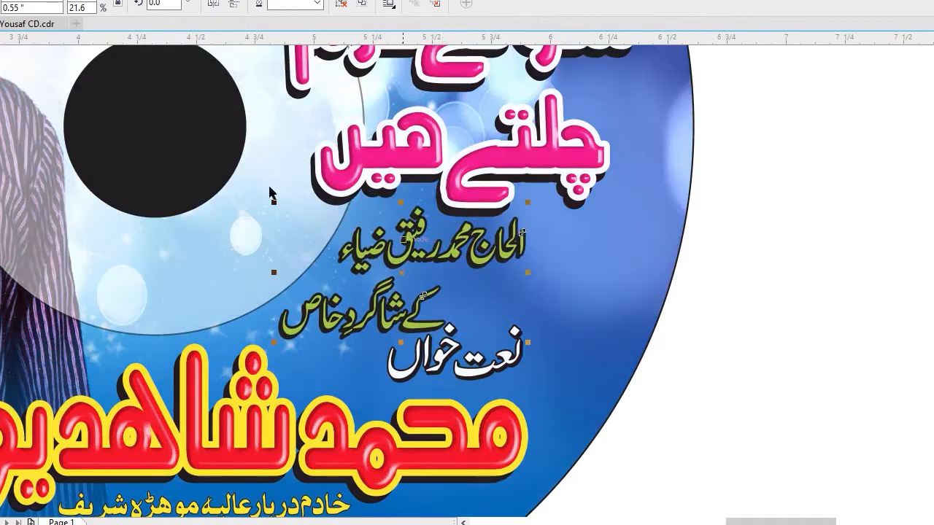
Reduce the green Urdu text to about 0.484 inches high, shift it clear of the white text and recolour it yellow.
key("F2")
left_click_drag(269, 188, 663, 416)
left_click_drag(575, 362, 549, 350)
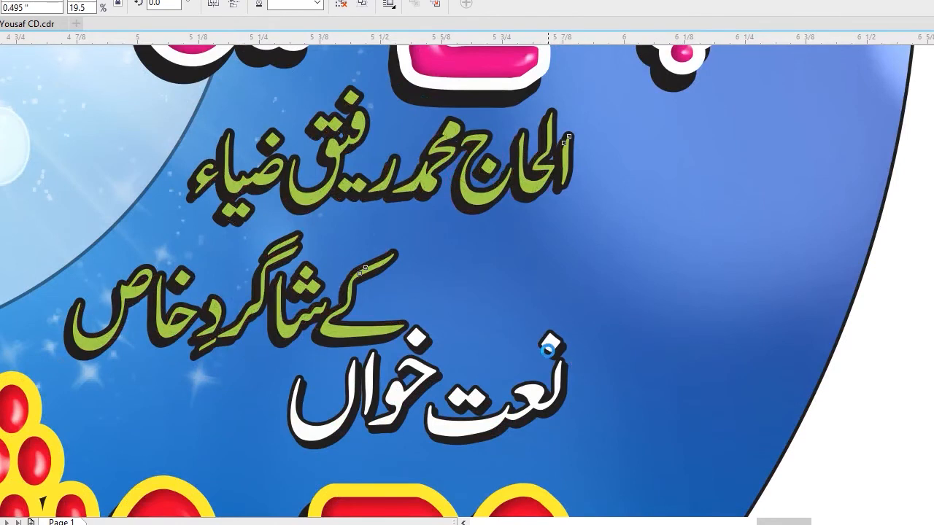
left_click_drag(465, 198, 447, 200)
left_click(442, 204, "ctrl")
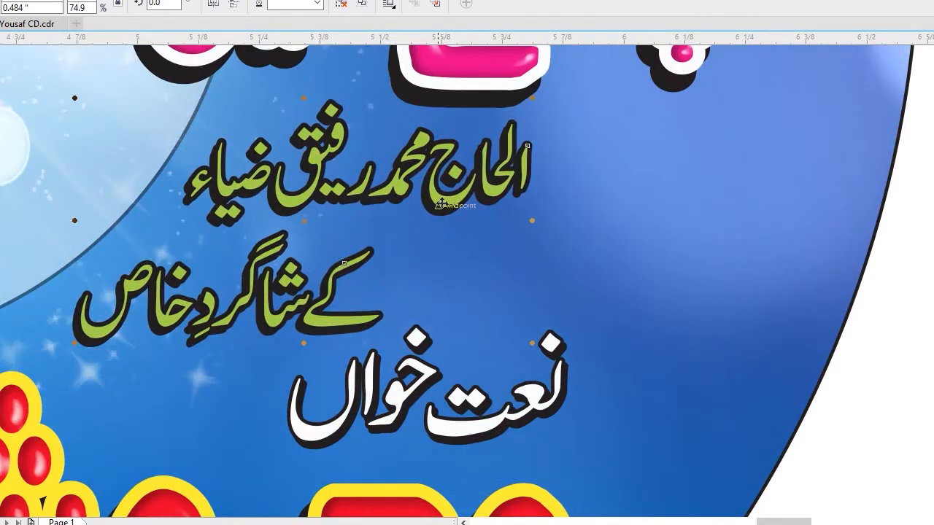
key("Escape")
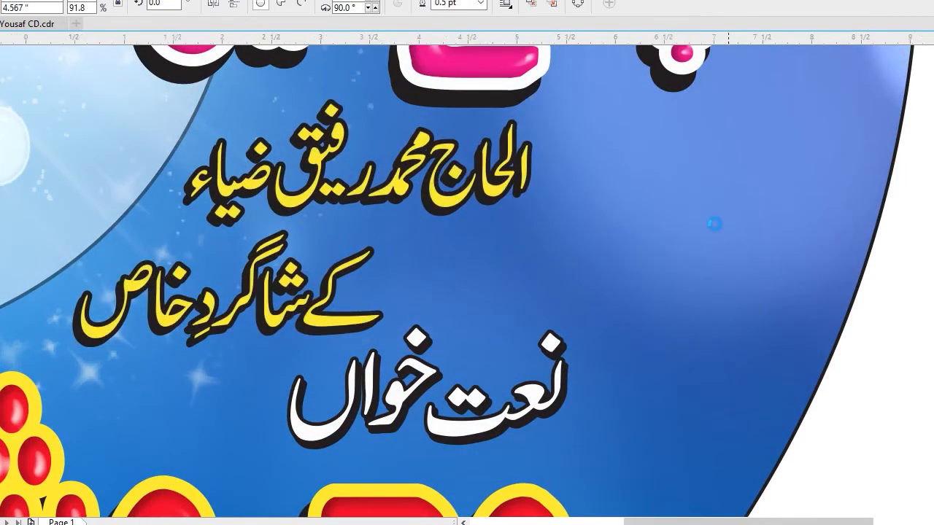
key("F4")
key("F4")
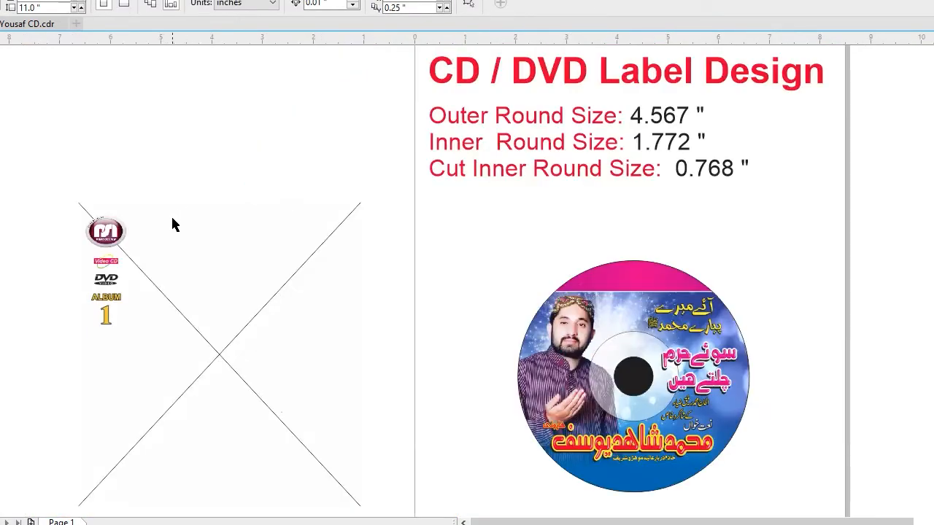
Switch the drawing to wireframe view to reveal the cover's hidden white text.
left_click(214, 243)
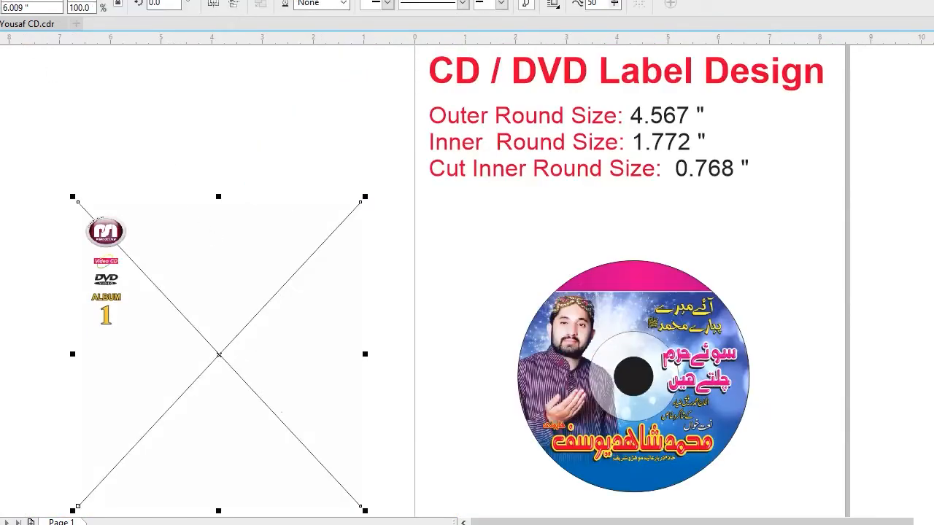
key("alt+v")
key("w")
left_click(213, 223)
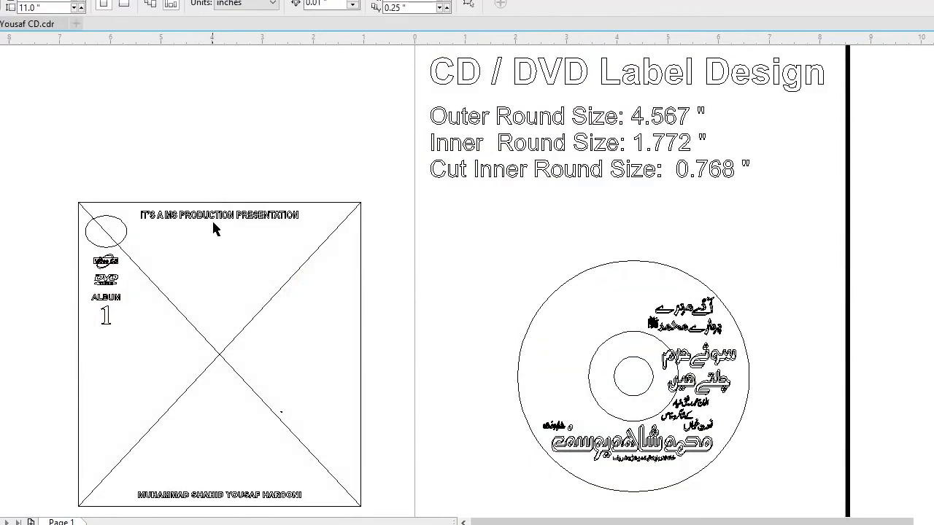
Move "IT'S A MS PRODUCTION PRESENTATION" from the cover to the disc's upper band and the artist's English name near its lower edge.
left_click(218, 219)
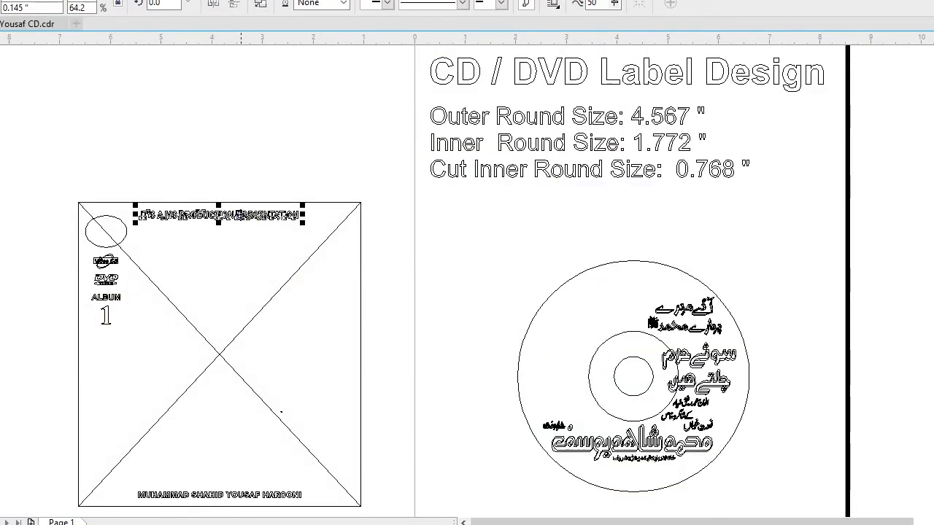
left_click(271, 500, "shift")
left_click_drag(270, 497, 685, 474)
left_click(800, 394)
left_click_drag(675, 194, 654, 281)
key("F2")
left_click_drag(458, 201, 879, 491)
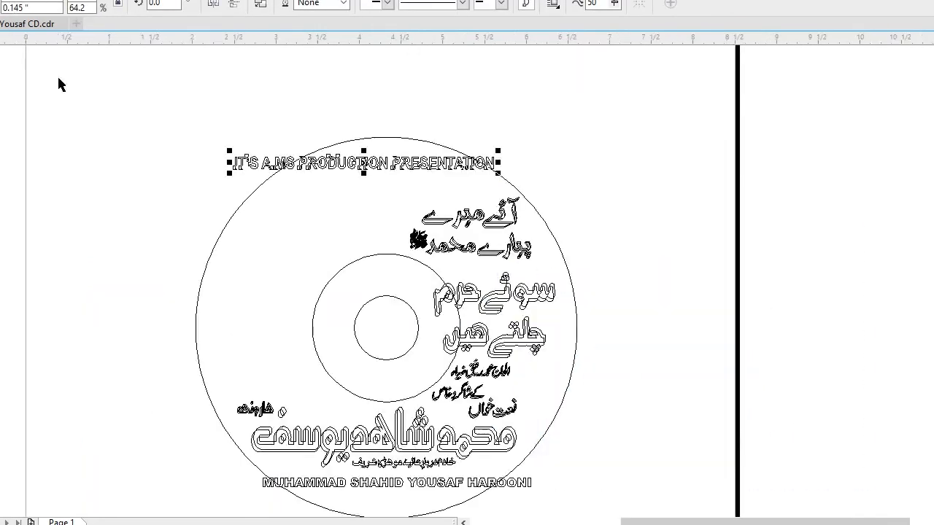
Restore the full-colour view and bring the "IT'S A MS PRODUCTION PRESENTATION" line in front of the pink banner.
key("alt+v")
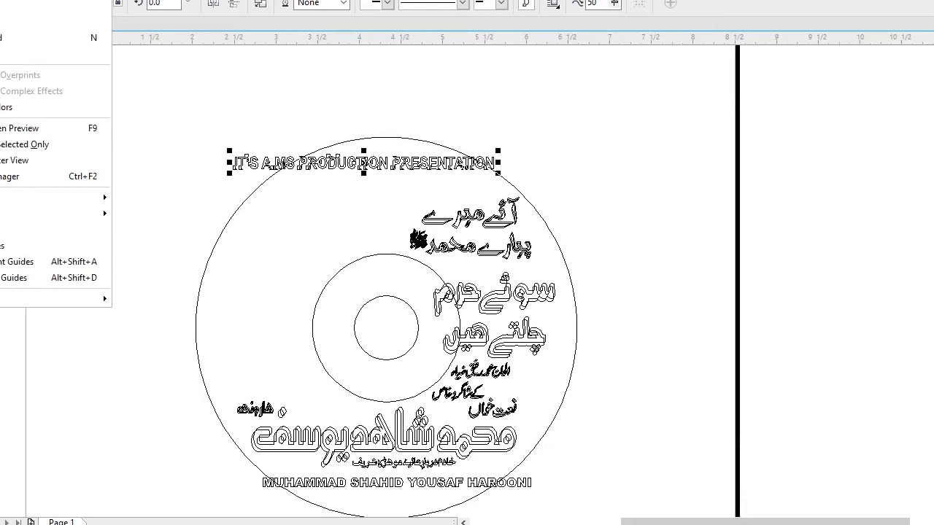
left_click(6, 38)
left_click(582, 106)
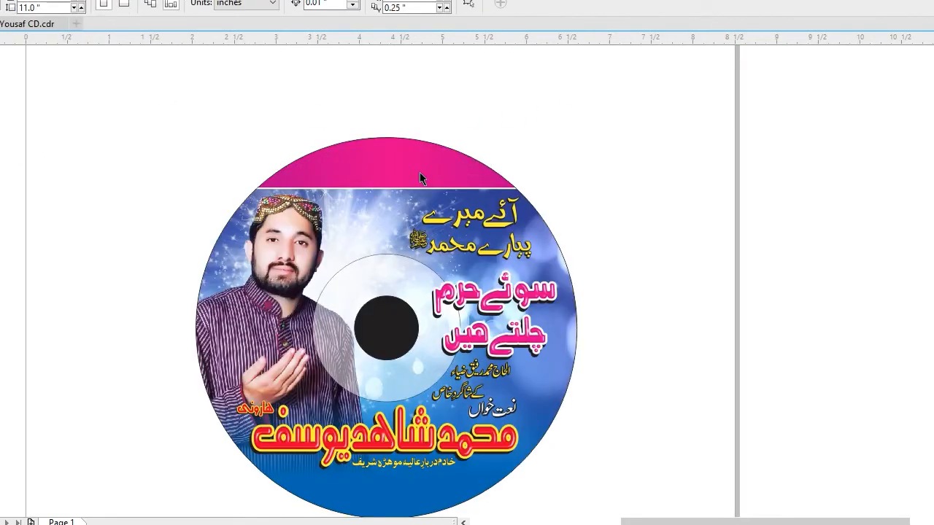
left_click_drag(429, 184, 588, 193)
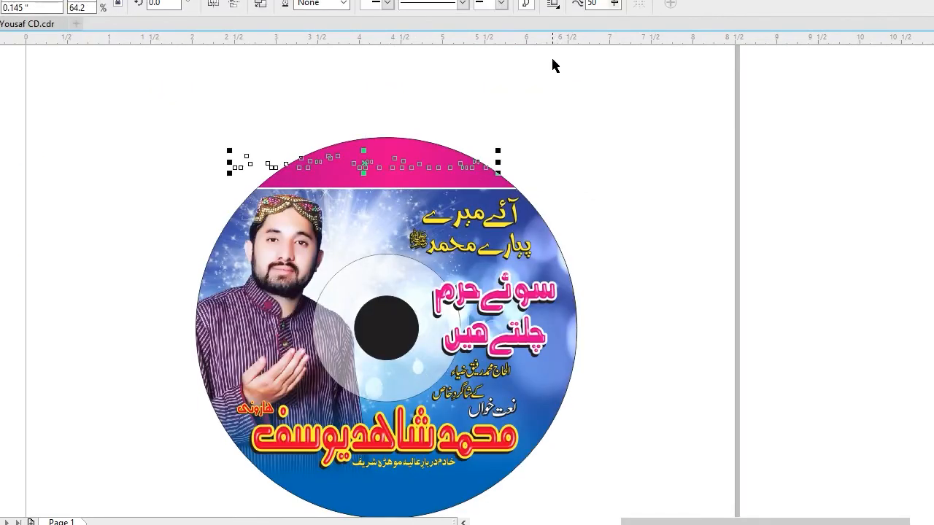
key("shift+Page_Up")
Scale the "IT'S A MS PRODUCTION PRESENTATION" line down and centre it horizontally on the disc.
key("F2")
left_click_drag(177, 83, 537, 299)
left_click_drag(865, 275, 783, 278)
left_click(672, 242, "shift")
key("c")
key("F4")
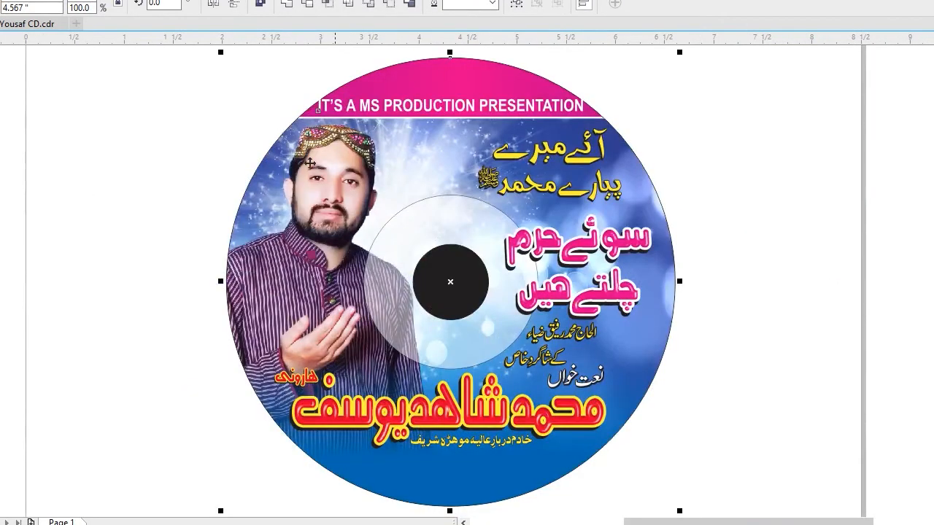
Shrink the presentation line further so it fits within the pink banner, keeping it centred on the disc.
left_click(222, 90)
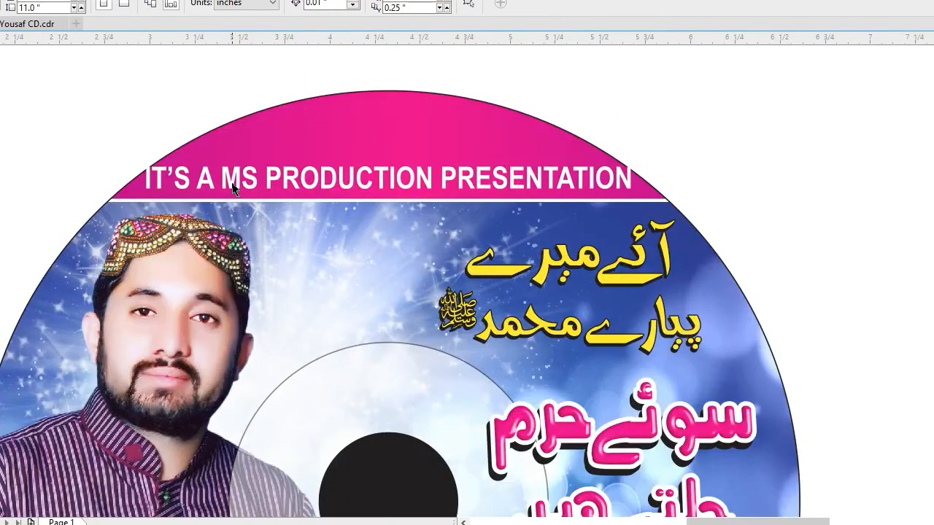
left_click(232, 187)
left_click_drag(143, 195, 160, 195)
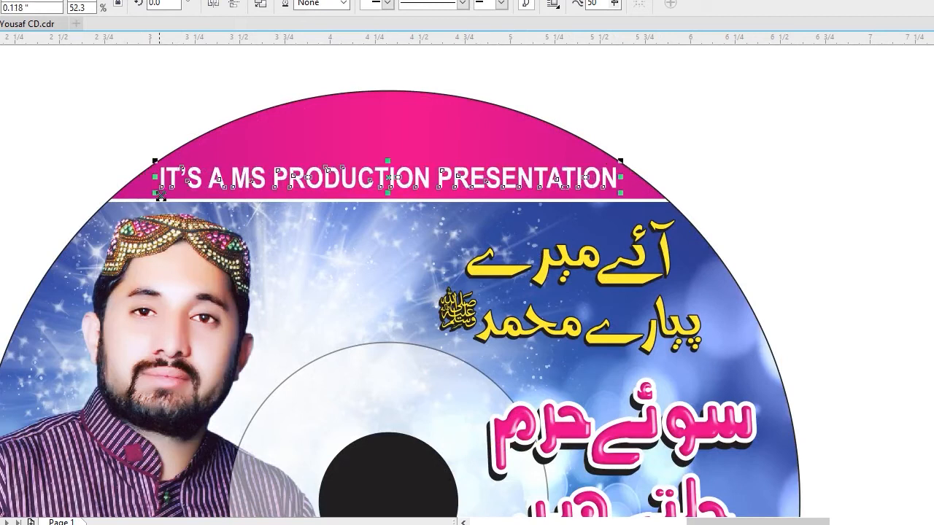
left_click_drag(620, 162, 608, 162)
left_click(511, 149, "shift")
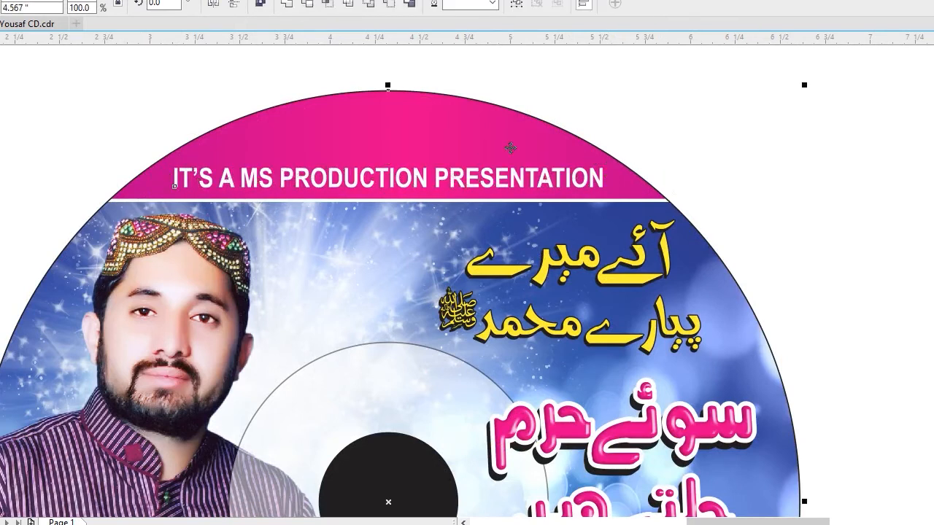
key("F4")
left_click(743, 151)
key("F4")
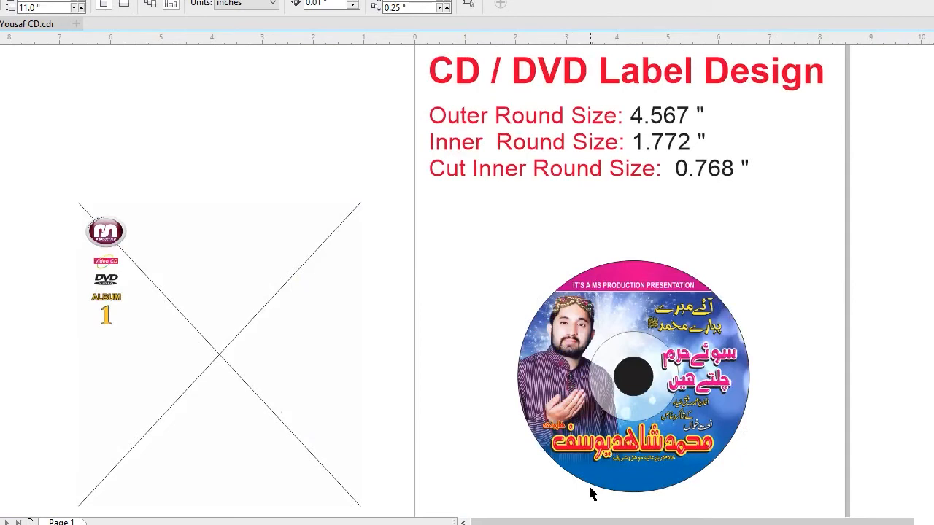
Bring the artist's English name in front of the disc artwork, scale it to about 7.509 pt and move it slightly up.
left_click_drag(801, 448, 540, 501)
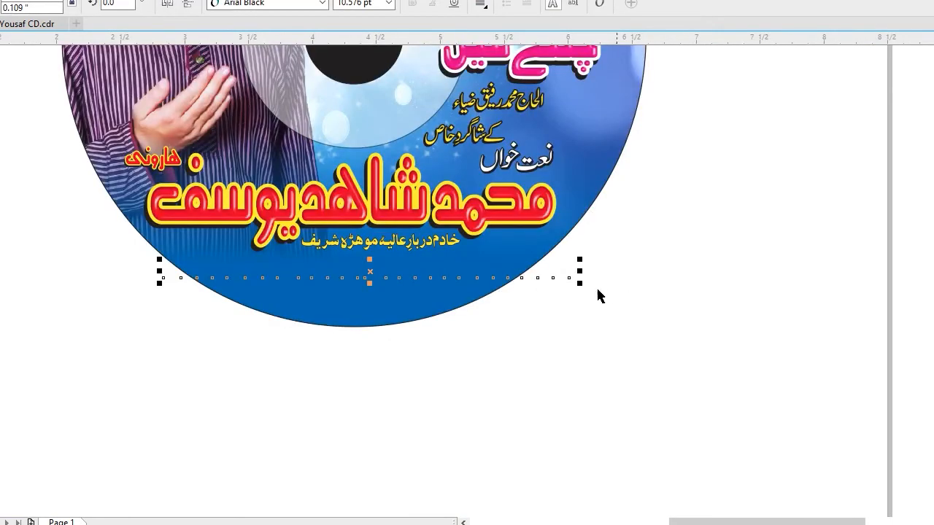
left_click_drag(580, 286, 530, 285)
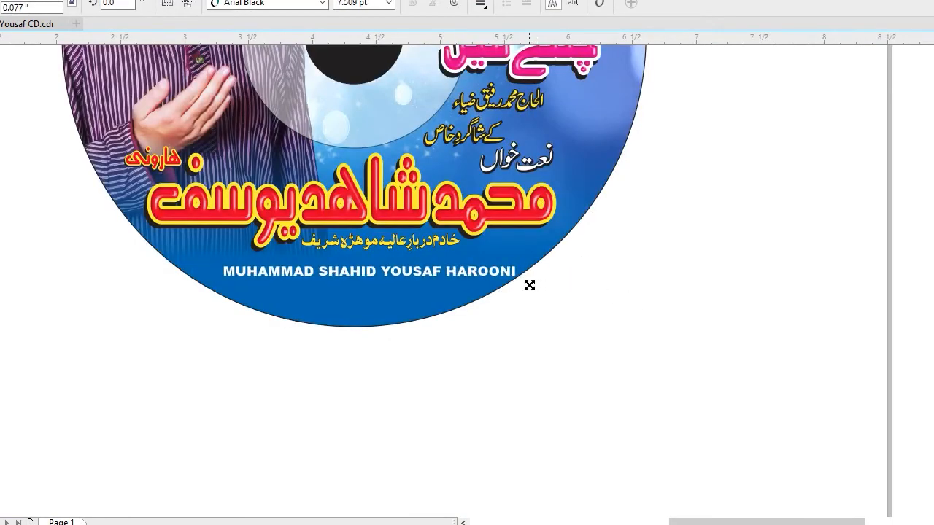
left_click_drag(196, 164, 579, 314)
left_click(587, 326, "shift")
left_click(507, 373)
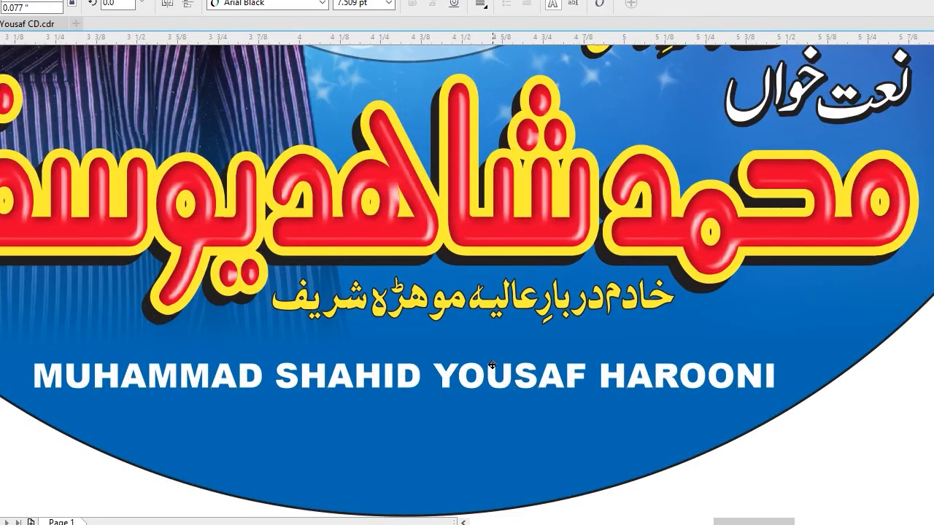
left_click_drag(510, 374, 470, 368)
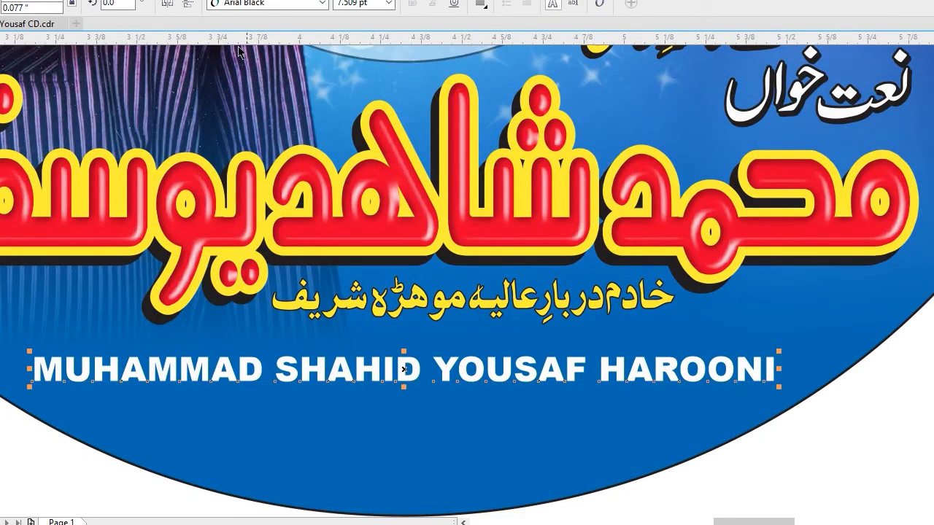
Set the artist's English name in bold Swis721 Cn BT and enlarge it below the Urdu subtitle.
left_click(248, 4)
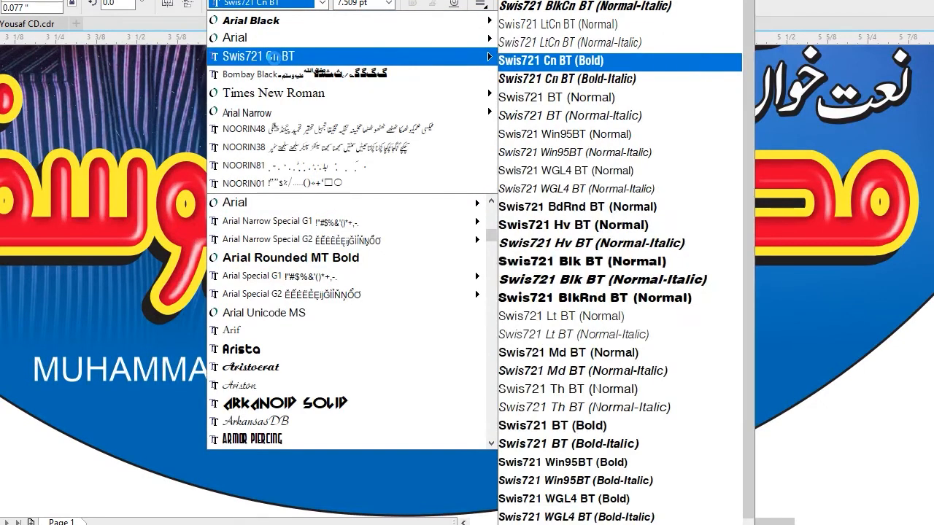
left_click(259, 56)
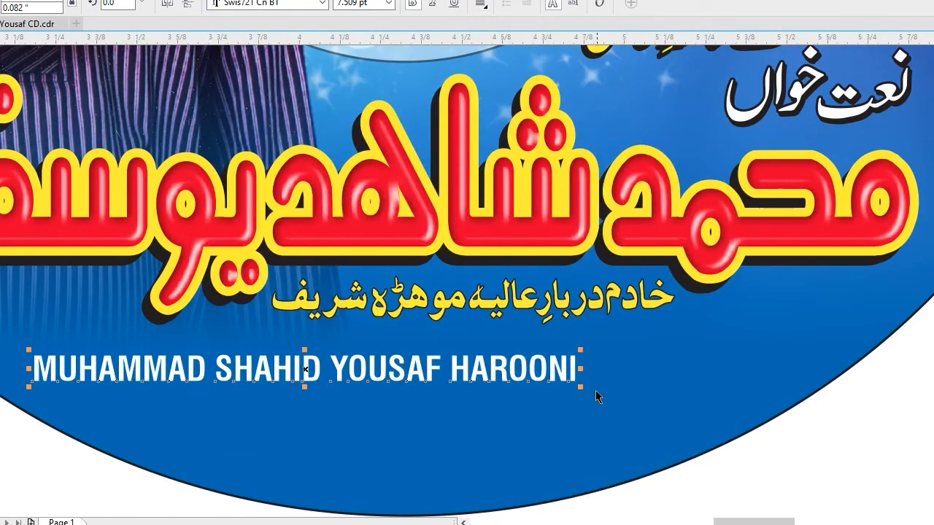
left_click_drag(581, 388, 764, 423)
Centre the artist's English name horizontally on the disc.
left_click(680, 421, "shift")
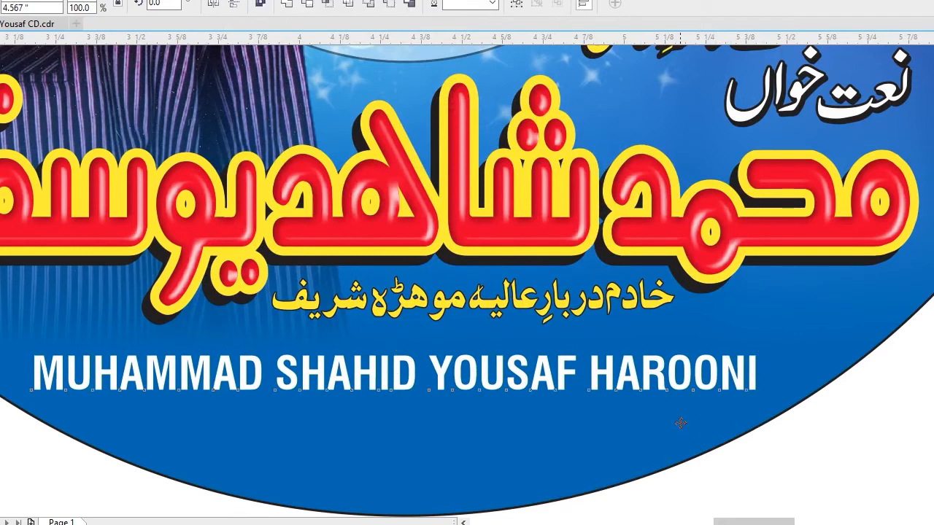
key("c")
key("F4")
left_click(775, 421)
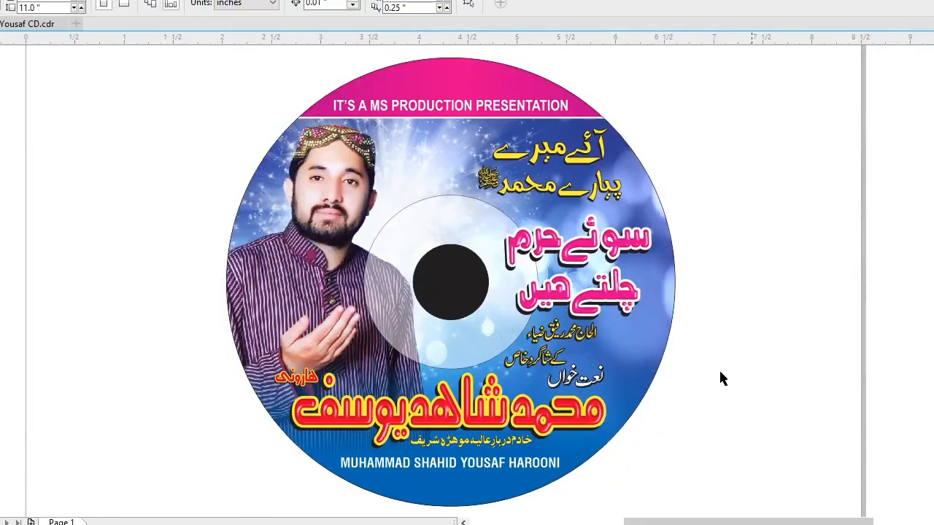
Move the MS Production logo onto the disc just below the pink banner and scale it down to about 0.385" high.
key("F4")
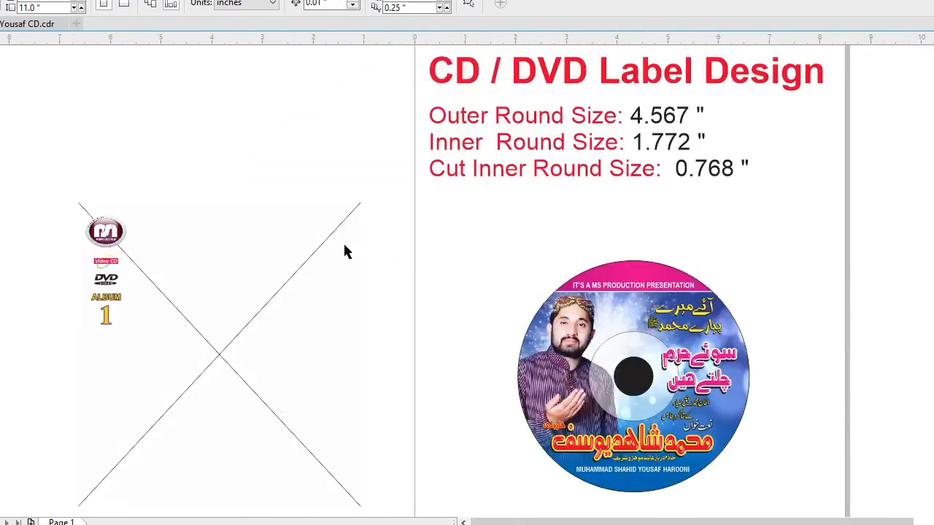
left_click(103, 231)
left_click_drag(104, 232, 615, 308)
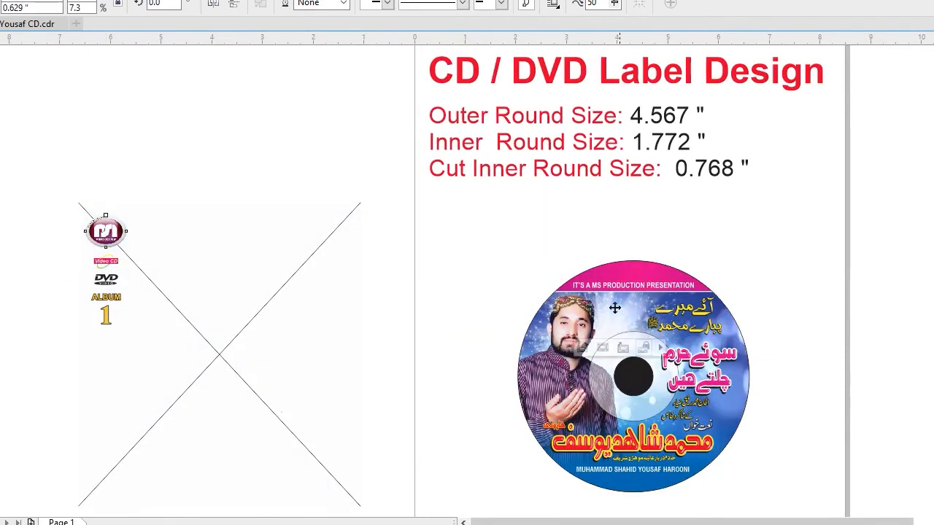
key("shift+F2")
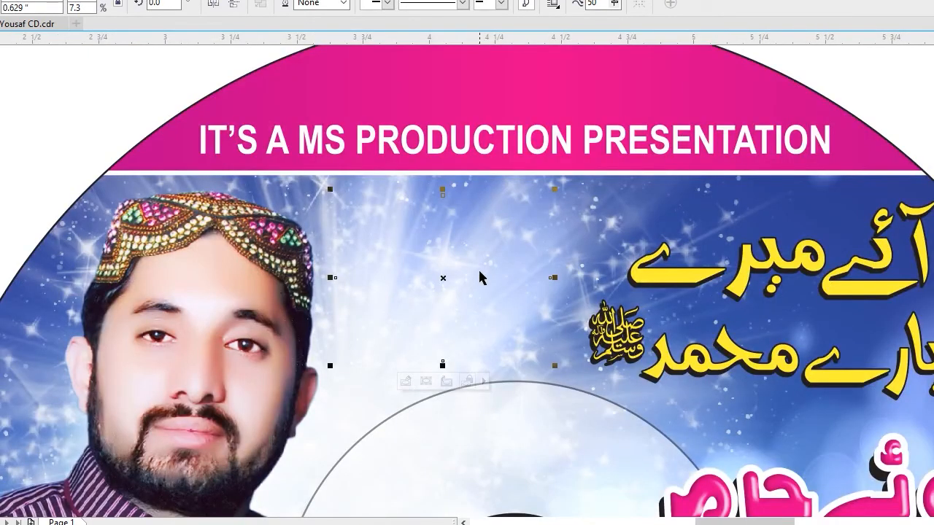
left_click_drag(553, 365, 520, 341)
left_click_drag(465, 253, 471, 219)
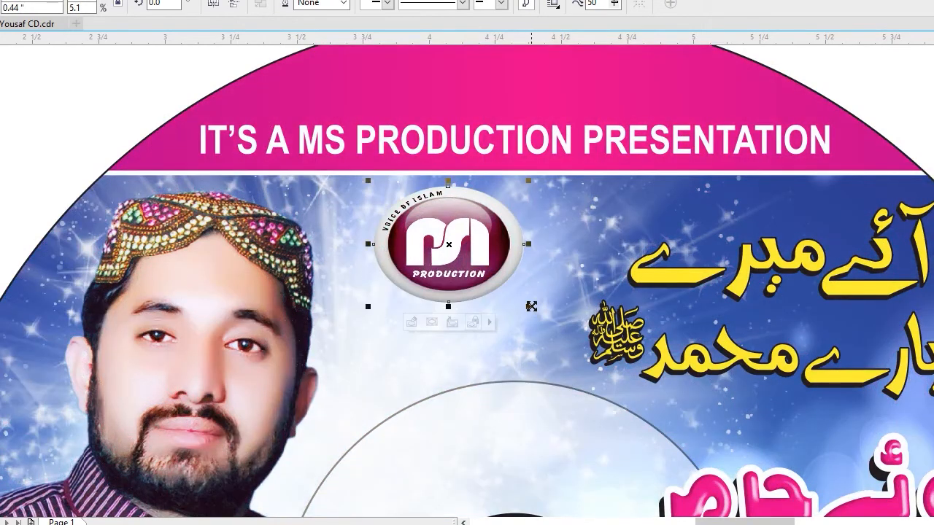
left_click_drag(531, 307, 521, 300)
left_click_drag(488, 245, 482, 236)
Move the "ALBUM 1" text onto the disc and scale it down to fit between the artist's face and the disc edge.
key("F4")
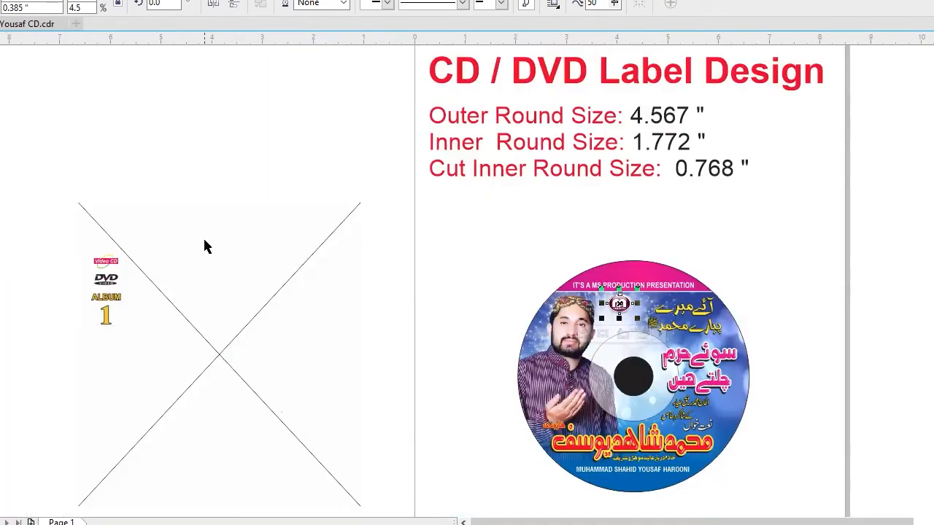
left_click_drag(111, 301, 527, 328)
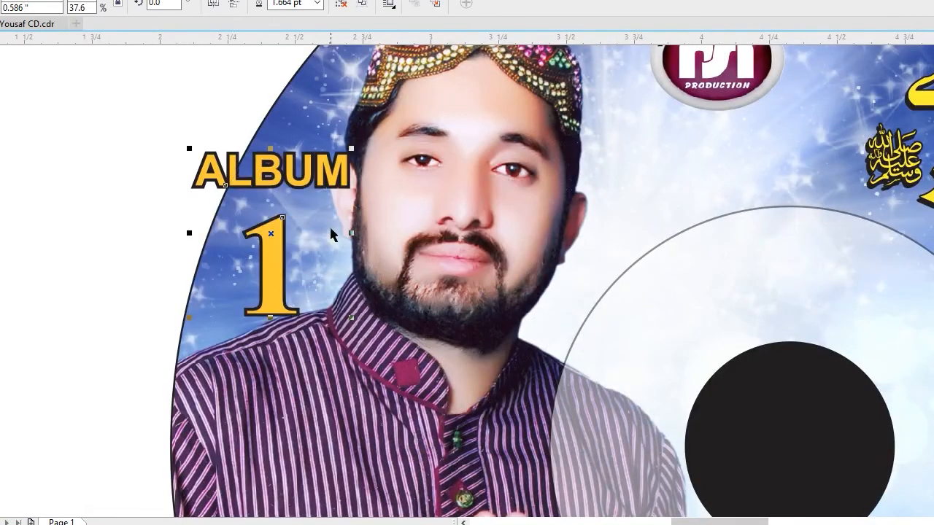
left_click_drag(352, 148, 324, 211)
scroll(303, 299, "up", 2)
left_click_drag(162, 300, 155, 311)
left_click_drag(339, 116, 352, 104)
left_click_drag(324, 145, 325, 151)
left_click(455, 206)
Move the Video CD and DVD Video logos onto the disc below the production logo and arrange them side by side.
key("shift+F2")
key("F4")
left_click_drag(97, 270, 600, 333)
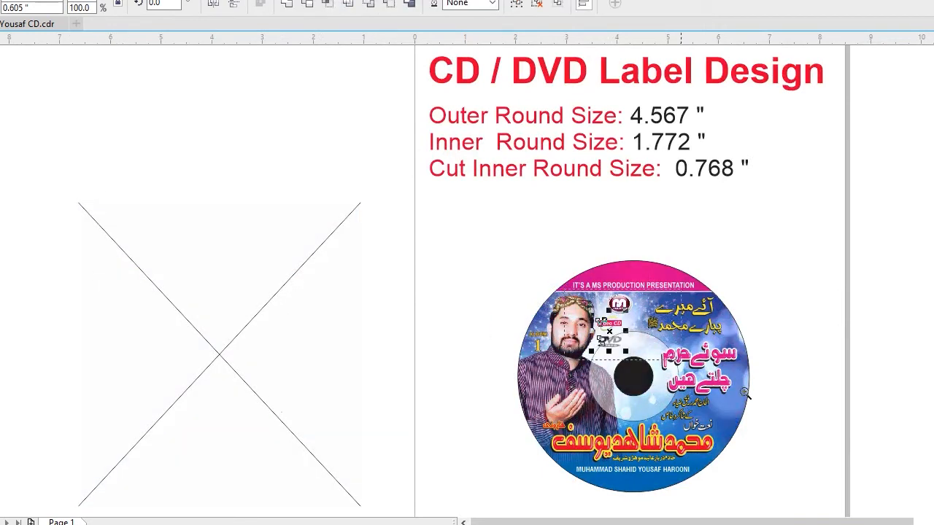
left_click_drag(744, 393, 745, 393)
key("Escape")
left_click_drag(222, 270, 342, 189)
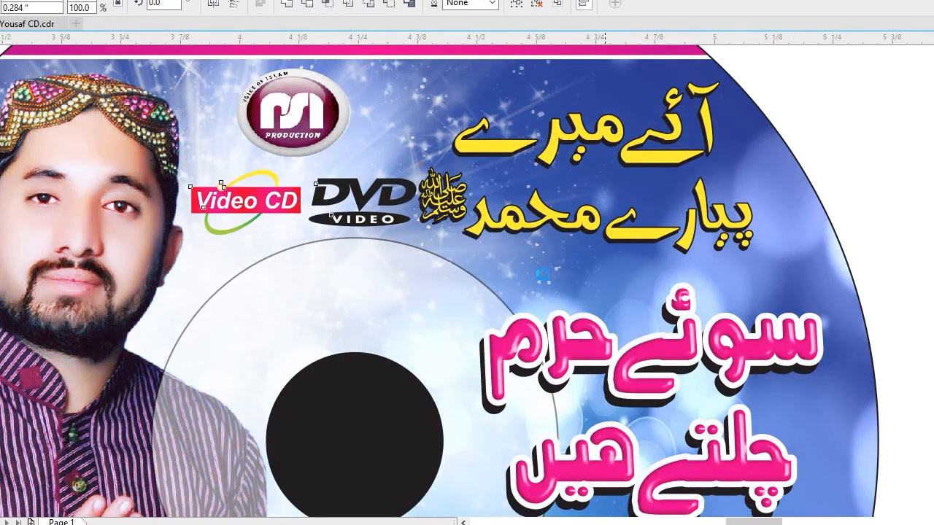
Fit the Video CD and DVD Video logos above the inner circle at about 0.255" high and align their centres in one row.
scroll(369, 256, "up", 2)
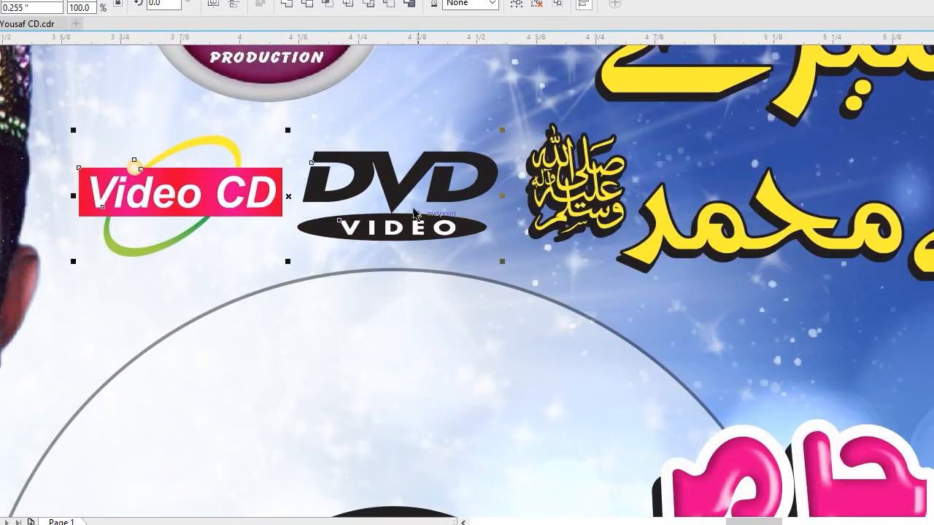
left_click_drag(395, 186, 393, 180)
key("Escape")
left_click_drag(250, 181, 240, 183)
left_click(362, 168, "shift")
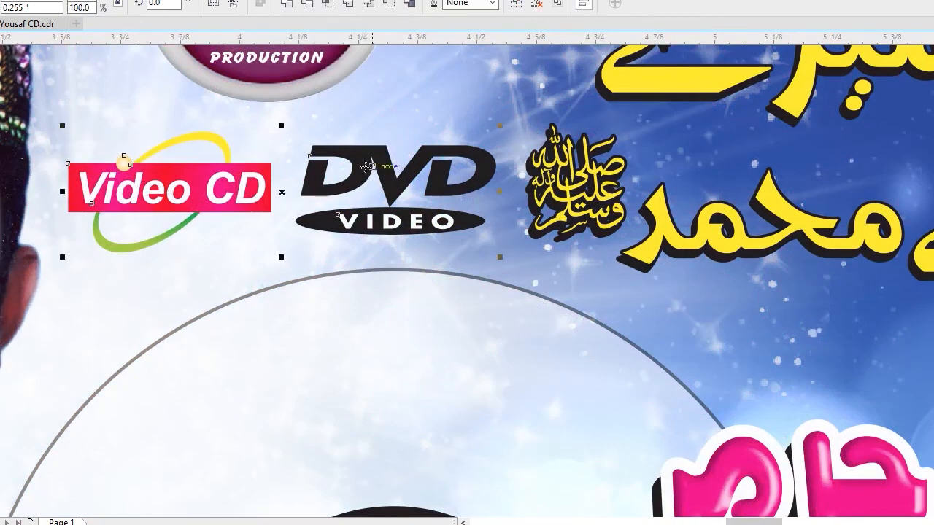
key("e")
Delete the leftover crossed-line frame of the album cover beside the page.
scroll(421, 214, "down", 2)
scroll(468, 208, "down", 4)
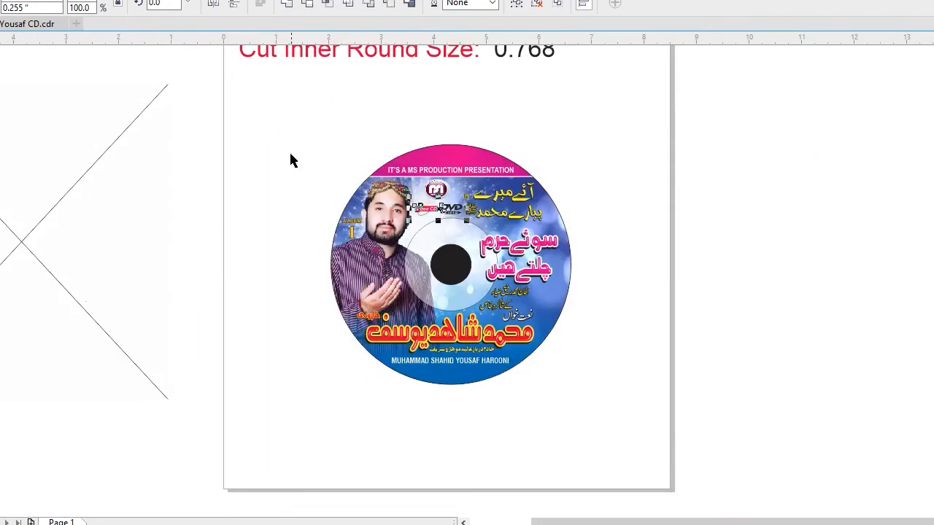
left_click(236, 152)
left_click_drag(10, 85, 240, 292)
key("Delete")
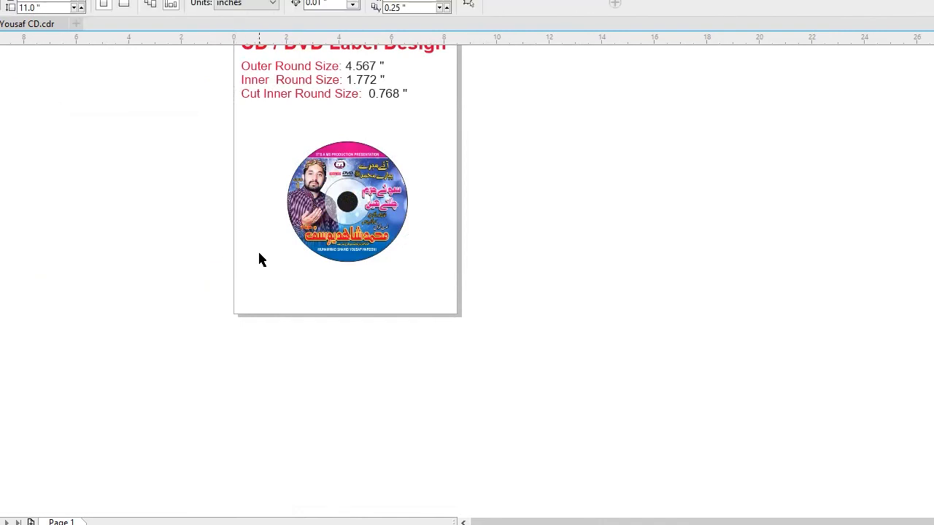
Examine the finished disc label up close and on the whole page, including its translucent inner circle.
left_click_drag(258, 124, 552, 308)
key("shift+F2")
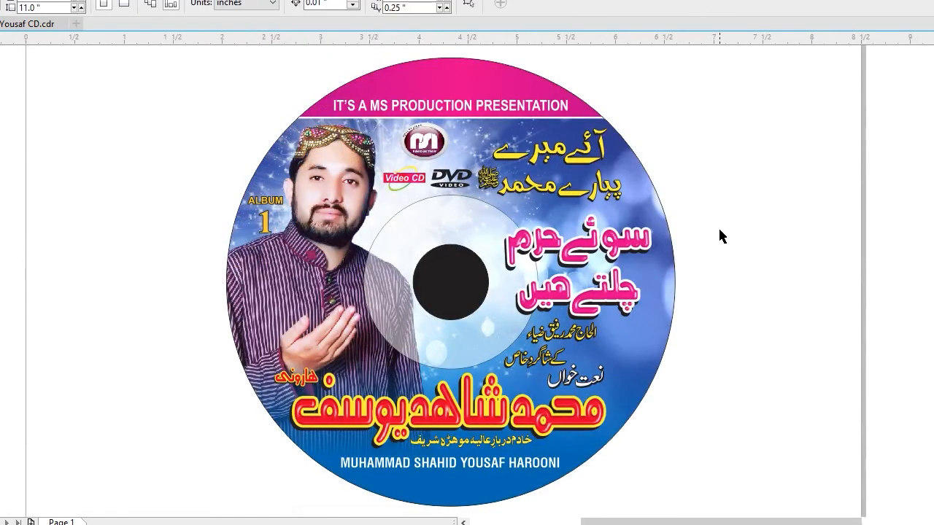
key("F4")
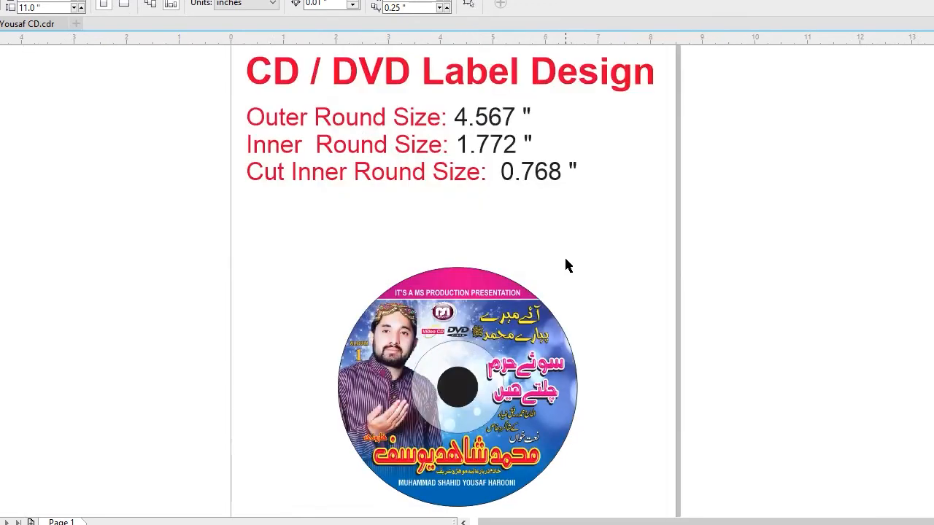
left_click_drag(294, 251, 683, 504)
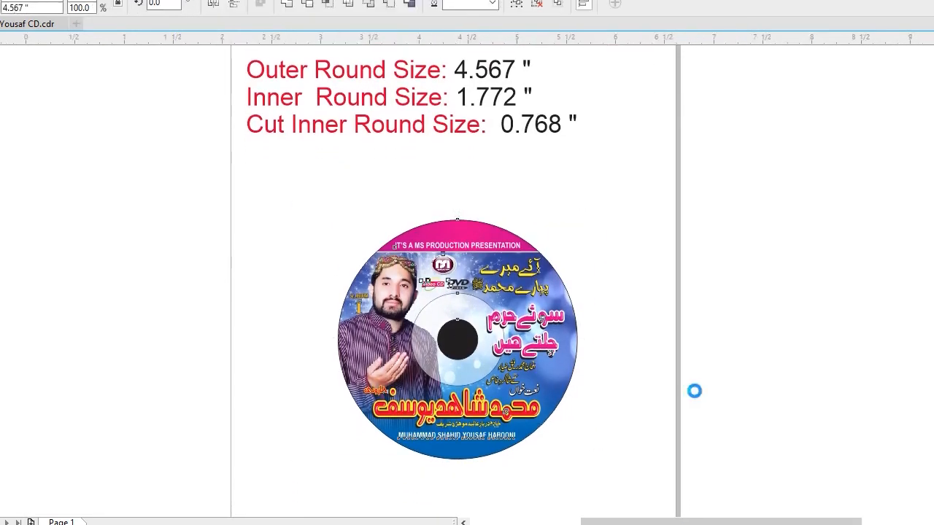
key("shift+F2")
left_click(714, 359)
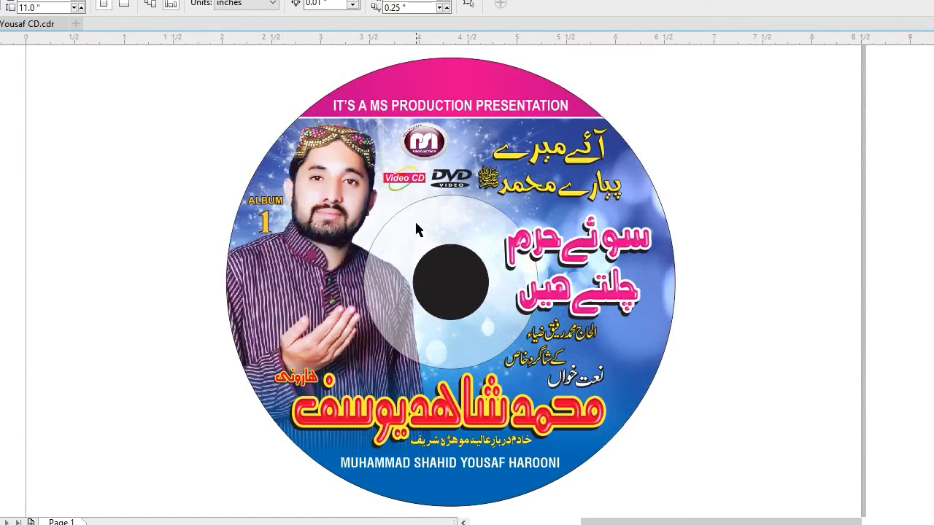
left_click(480, 225)
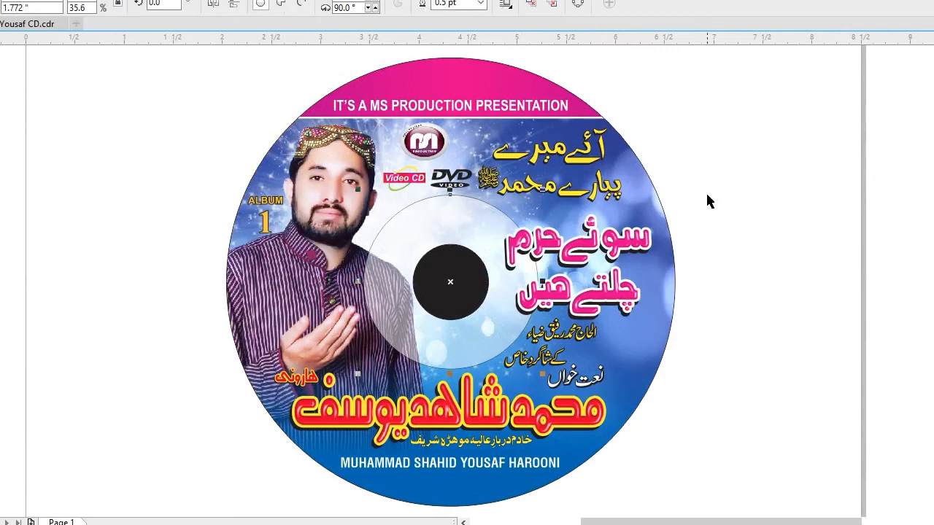
left_click(706, 191)
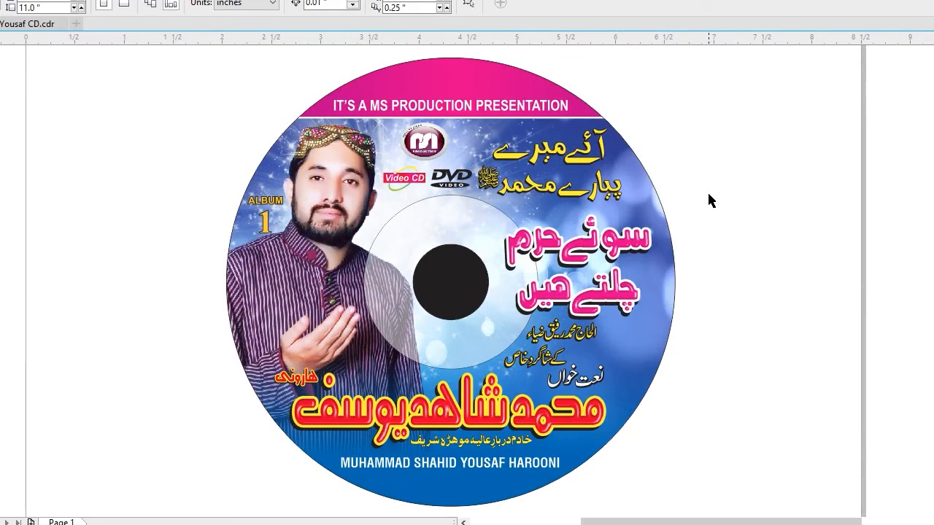